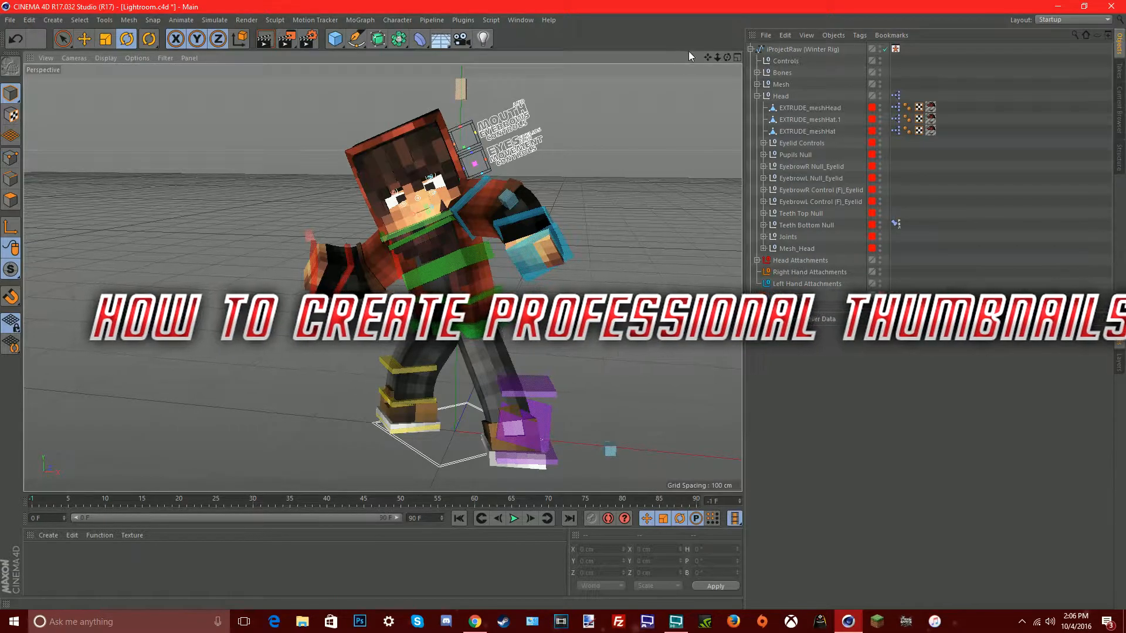
drag(708, 59, 710, 48)
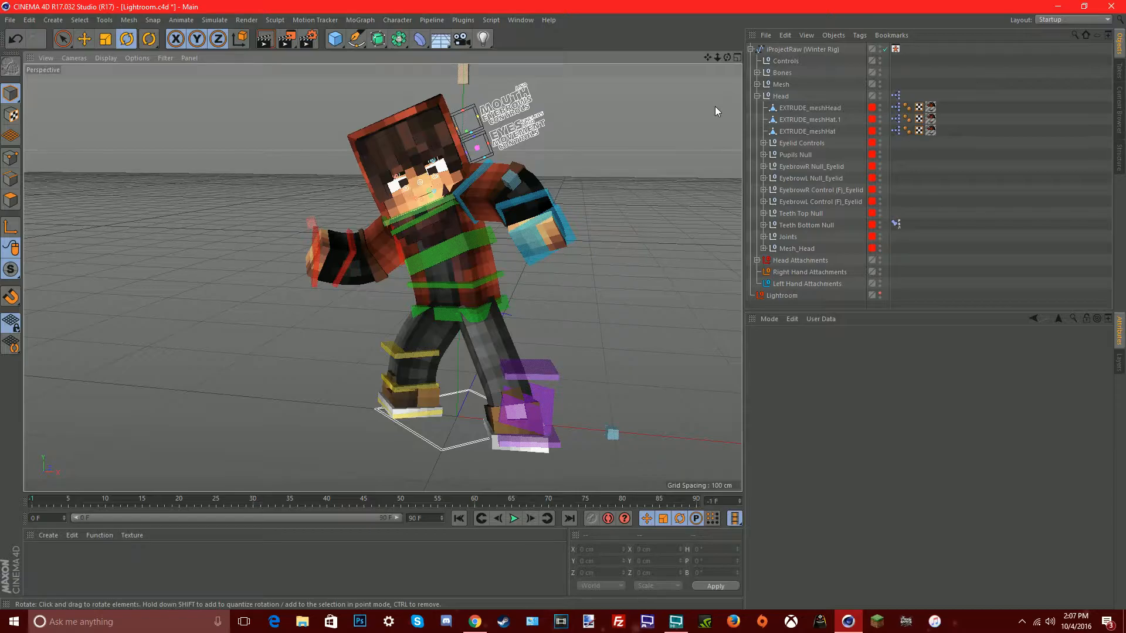
drag(727, 57, 667, 31)
drag(727, 58, 683, 70)
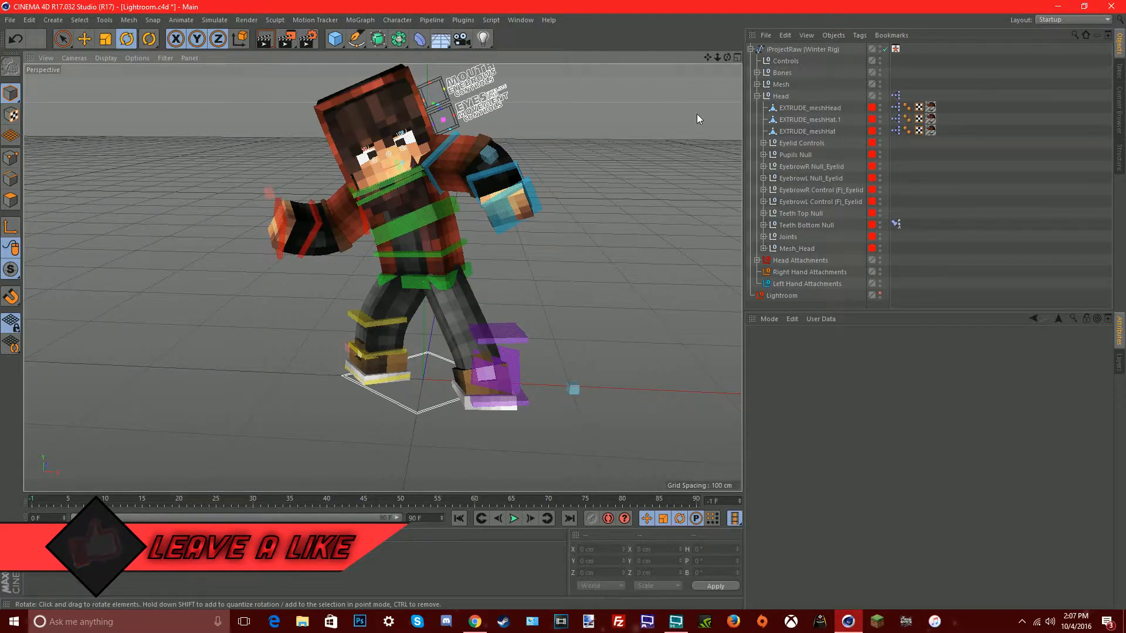
drag(727, 57, 657, 65)
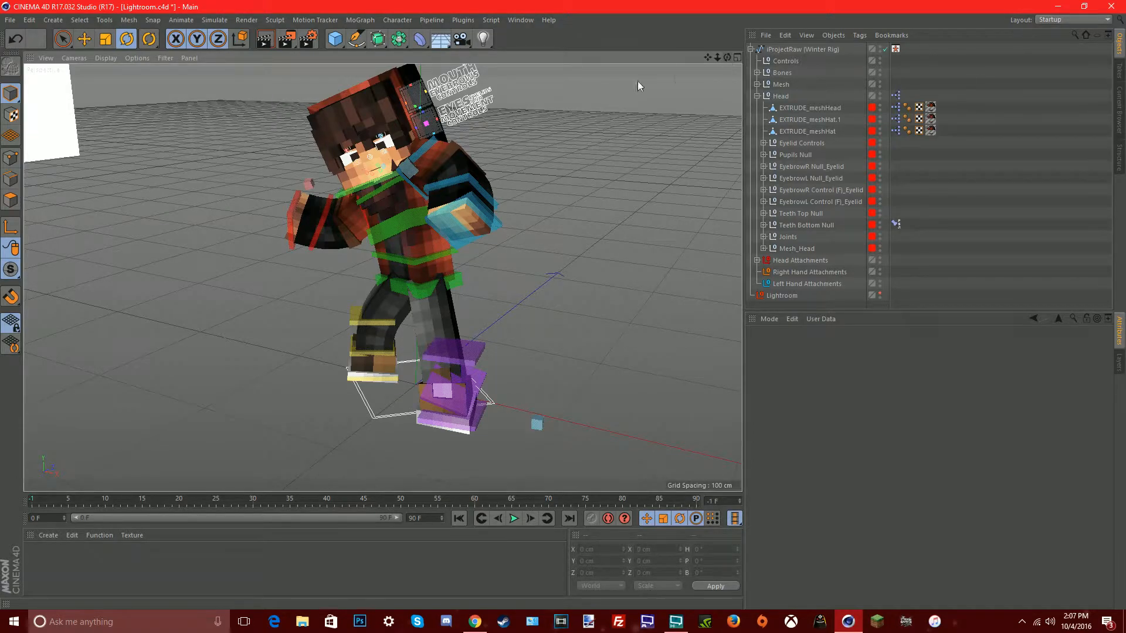
- Import the diamond sword model, move it out beside the character, and rotate it upright
click(309, 616)
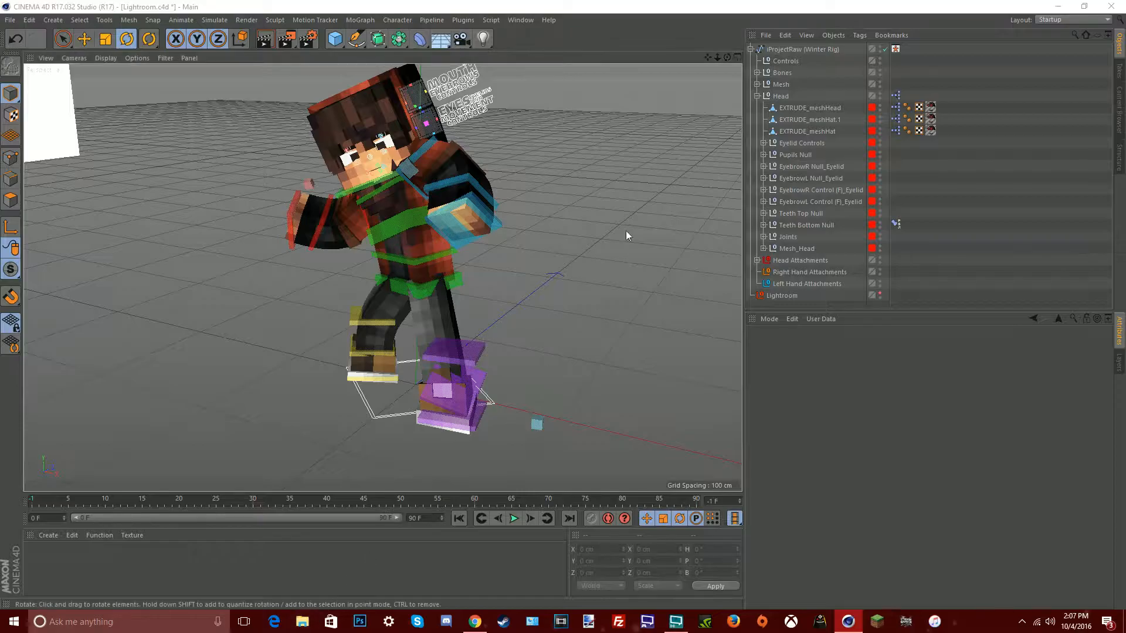
drag(625, 230, 657, 121)
drag(727, 57, 768, 38)
click(85, 40)
drag(526, 385, 283, 377)
drag(180, 276, 175, 164)
click(126, 39)
drag(167, 282, 162, 233)
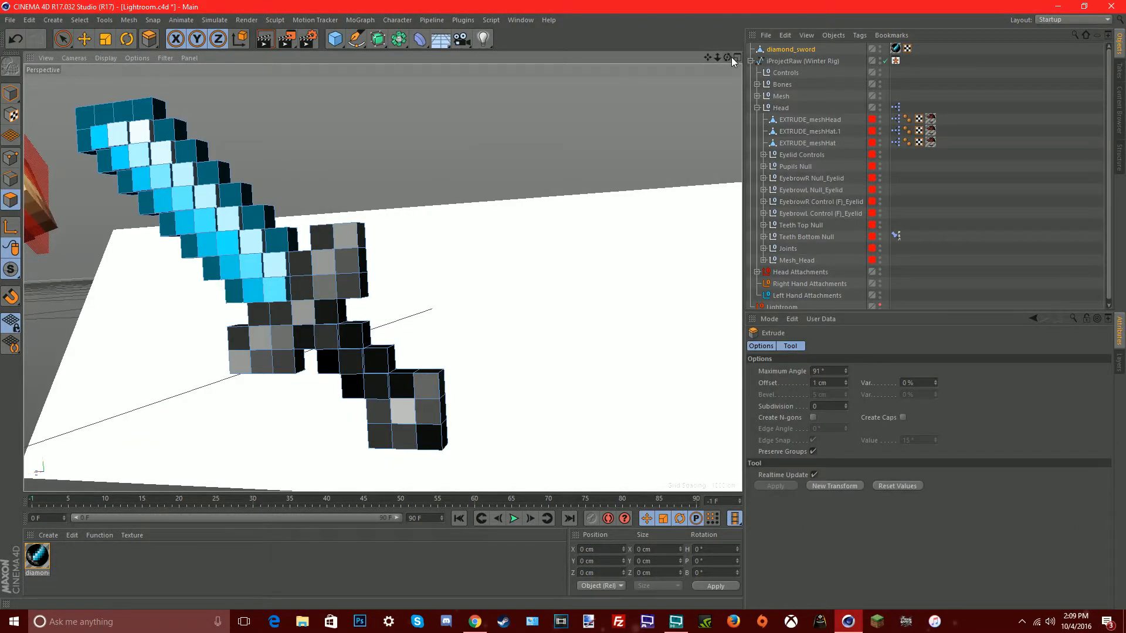
- Select the extruded diamond sword as a whole object, then move and rotate it into the character's right hand
drag(731, 57, 469, 60)
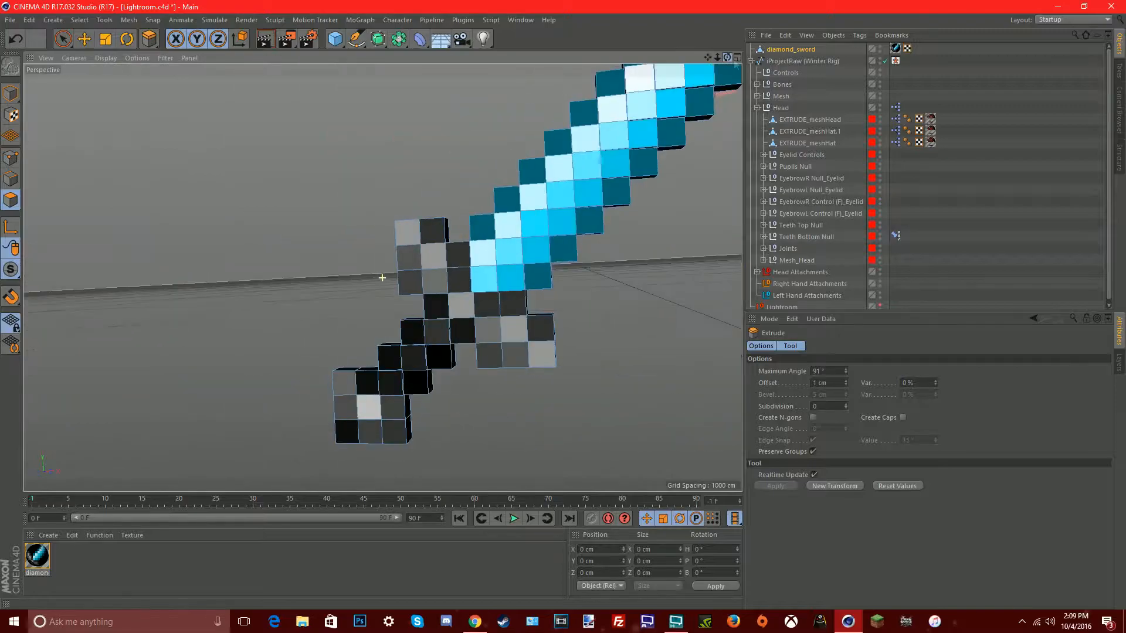
scroll(651, 173, down, 3)
click(10, 94)
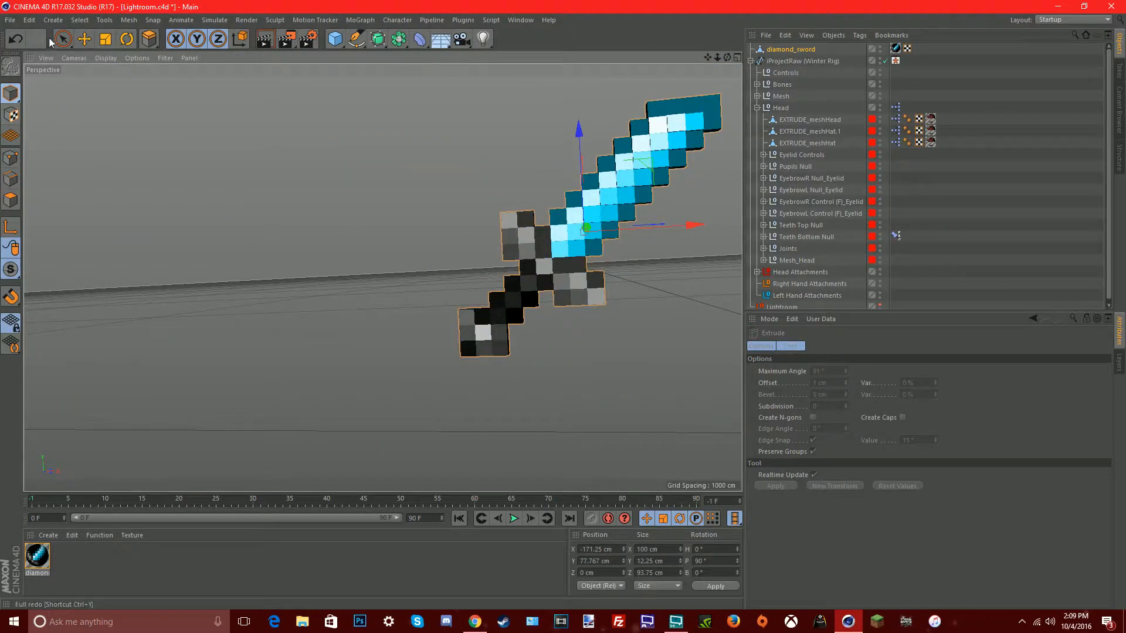
click(85, 42)
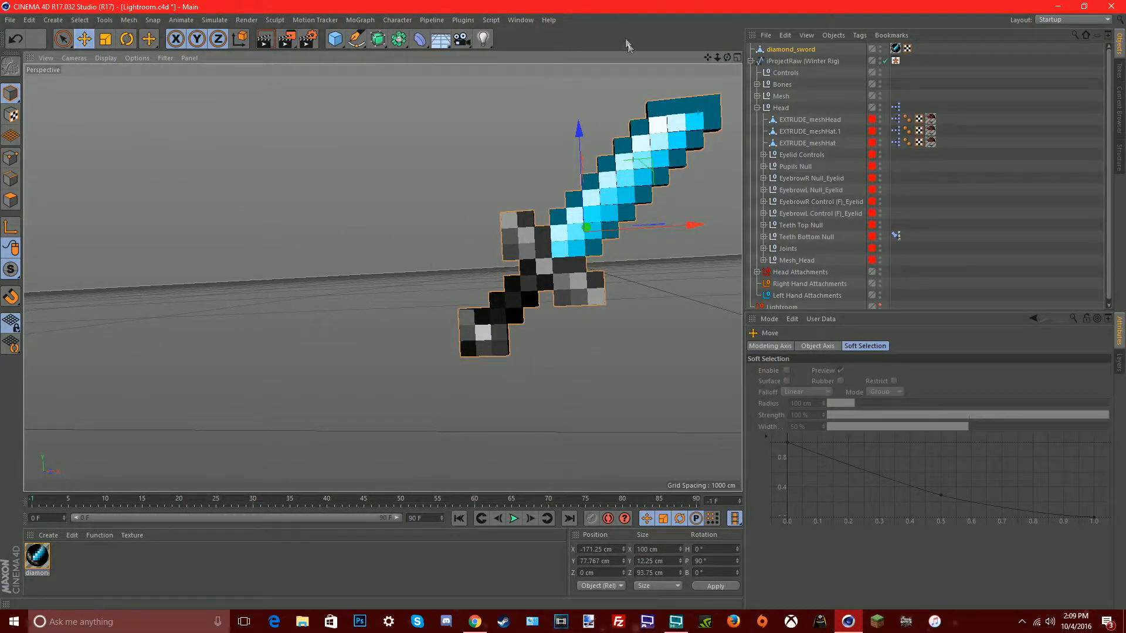
drag(707, 59, 390, 333)
drag(383, 277, 246, 287)
scroll(382, 278, down, 4)
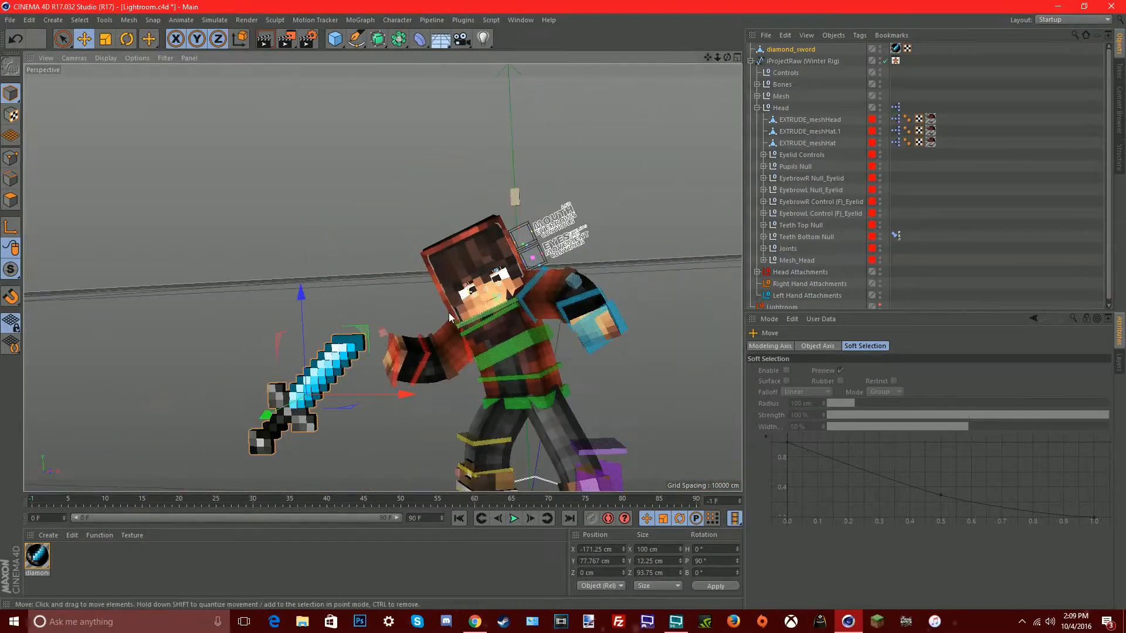
scroll(382, 278, up, 2)
click(128, 39)
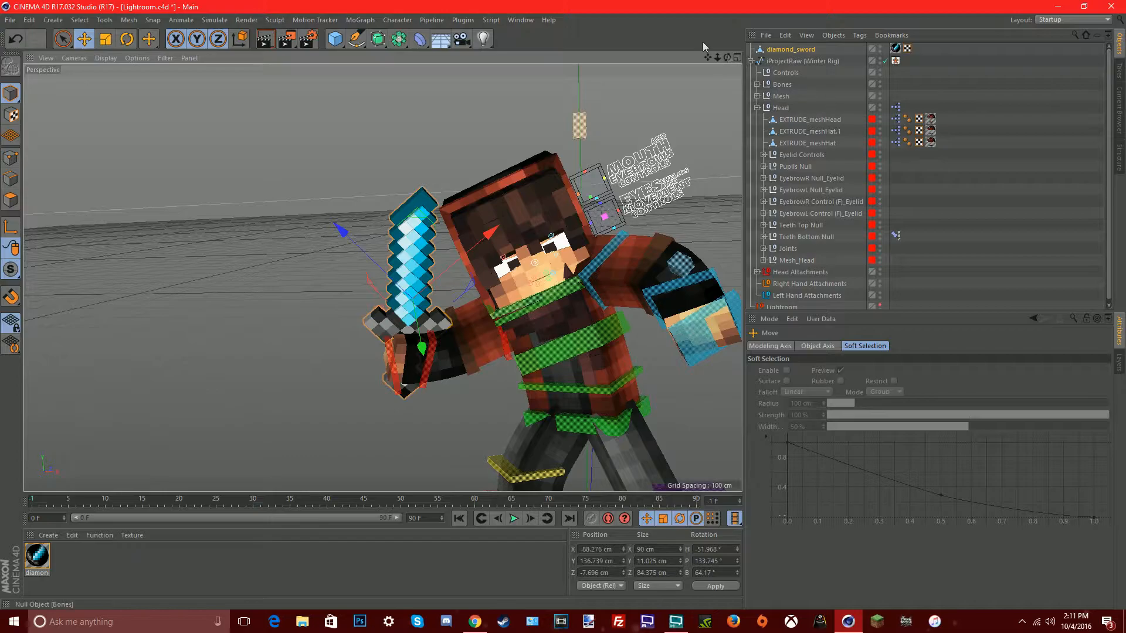
- Import the golden apple model and fit it into the character's left hand
click(302, 621)
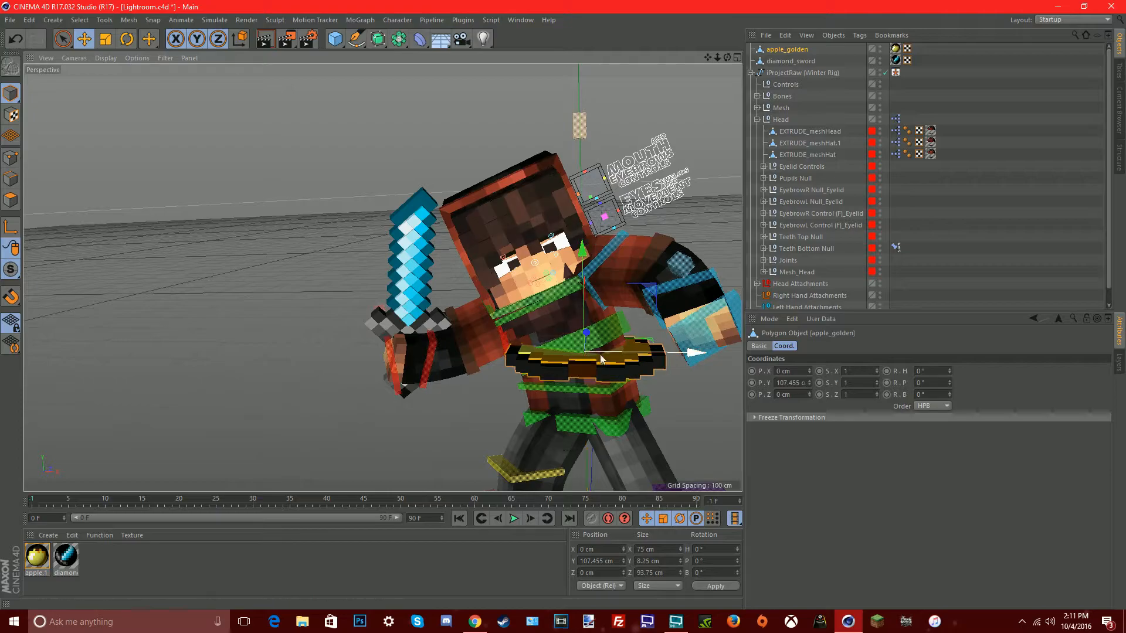
drag(601, 359, 265, 368)
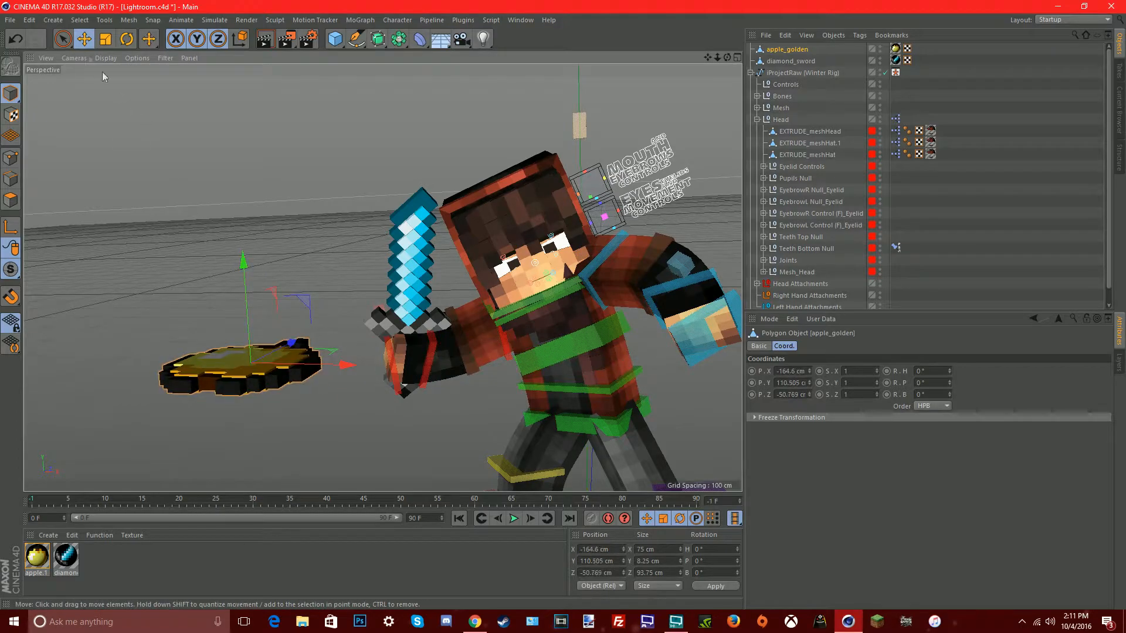
click(106, 38)
drag(245, 233, 249, 329)
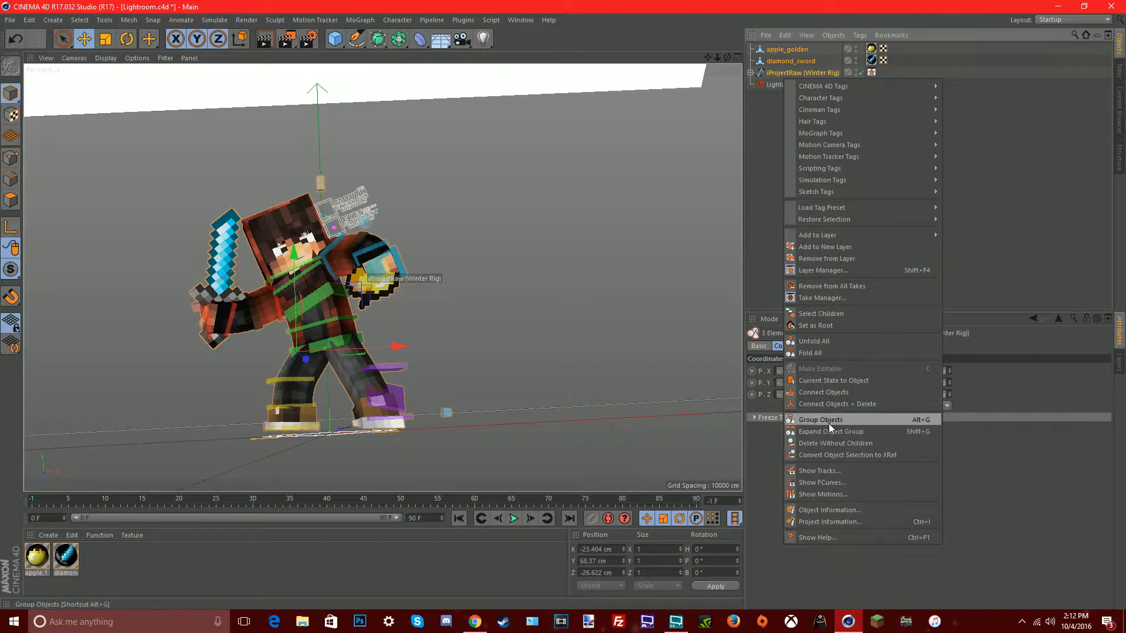
- Group the golden apple, diamond sword and character rig, and name the group Render
click(829, 423)
double_click(770, 50)
text(Render)
key(Return)
click(790, 127)
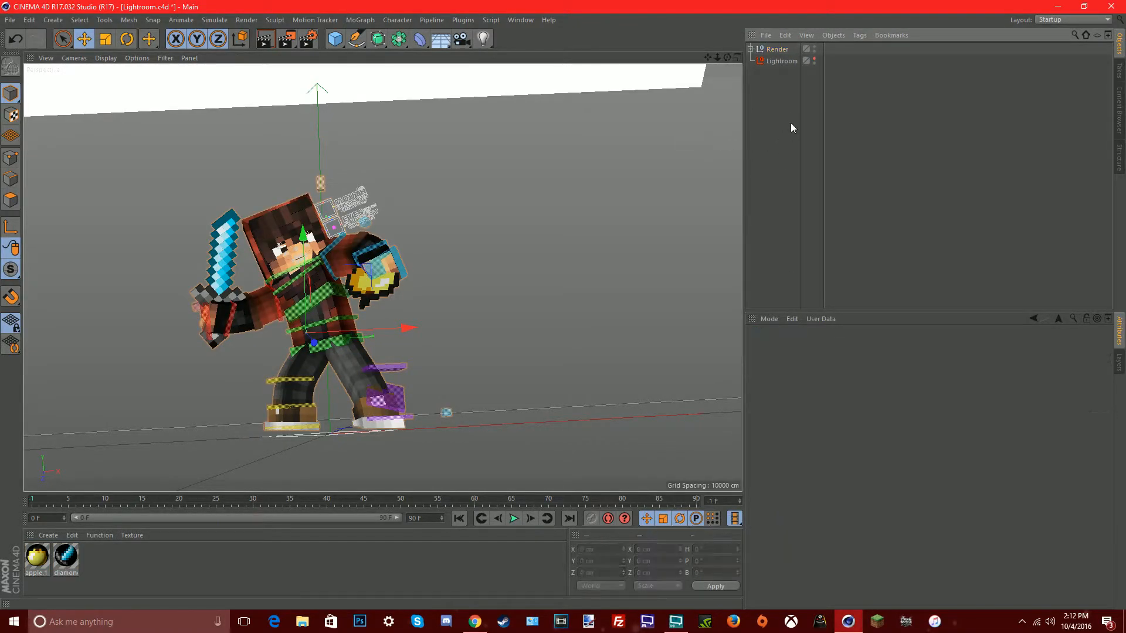
drag(727, 58, 698, 69)
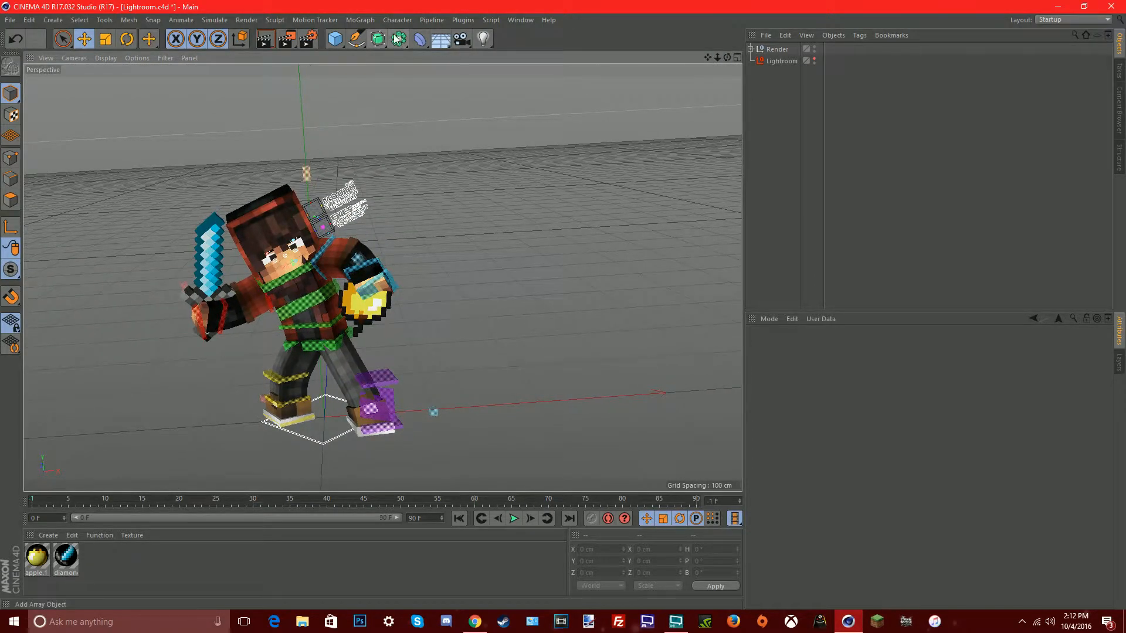
click(367, 22)
click(392, 164)
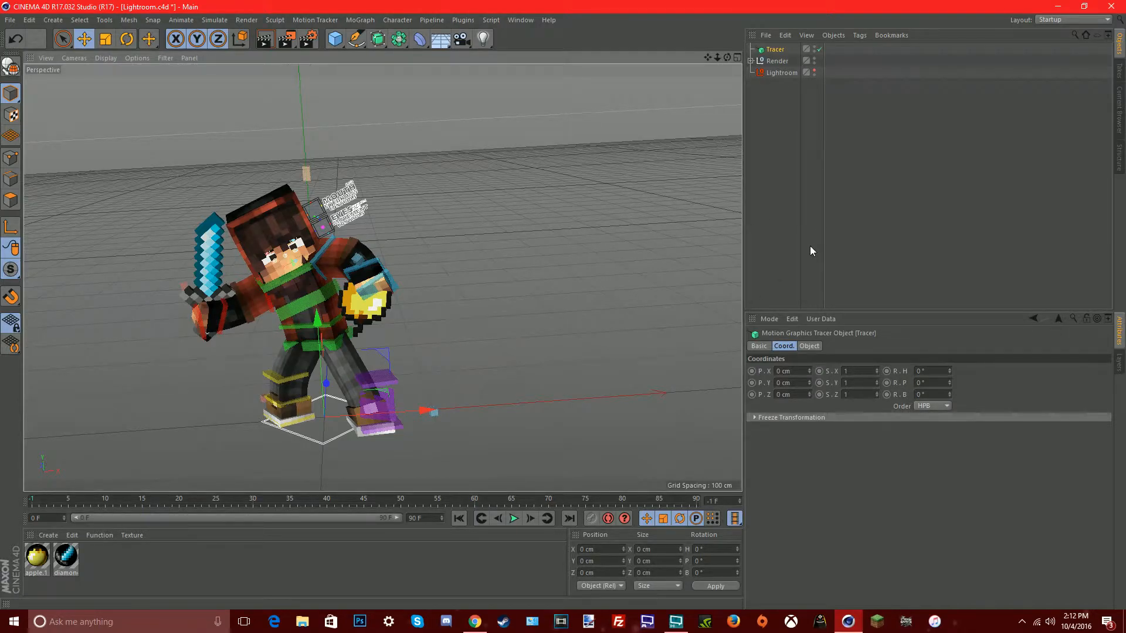
key(ctrl+z)
- Add a MoText object, move it along X to about -129.5 cm, and open its object properties
click(365, 23)
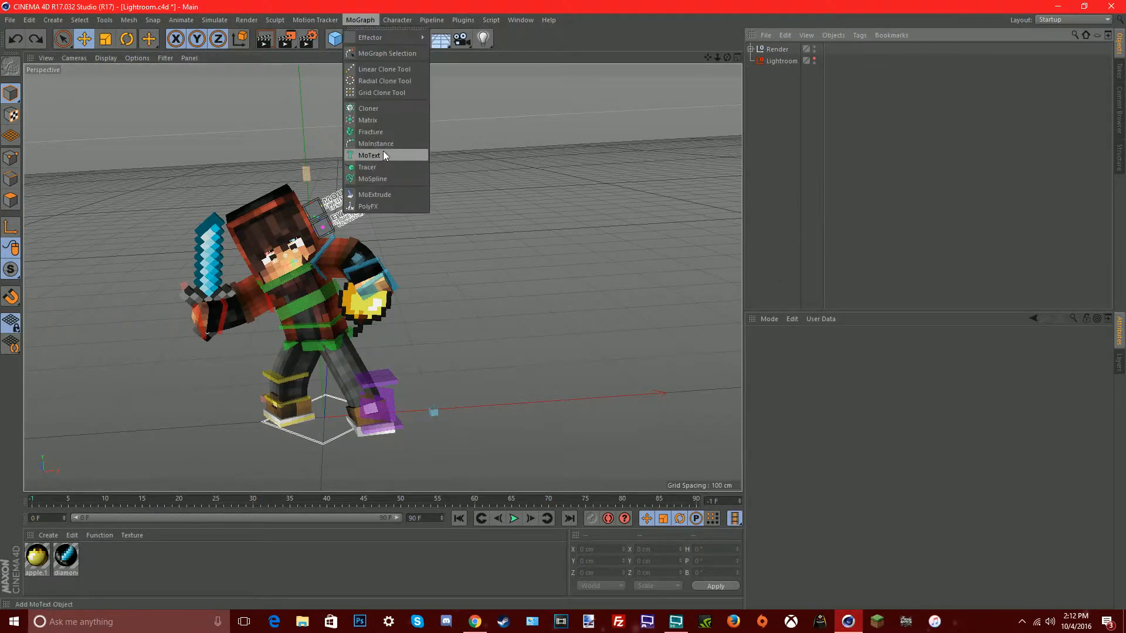
click(377, 155)
drag(394, 414, 483, 412)
click(777, 61)
drag(379, 329, 106, 343)
click(573, 287)
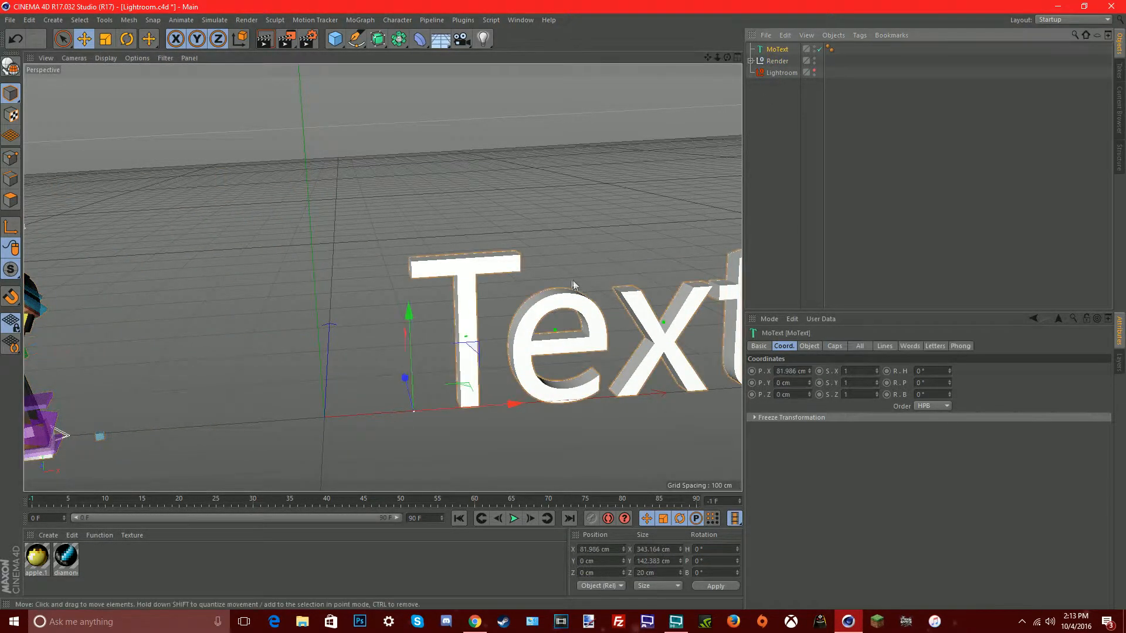
drag(501, 403, 272, 420)
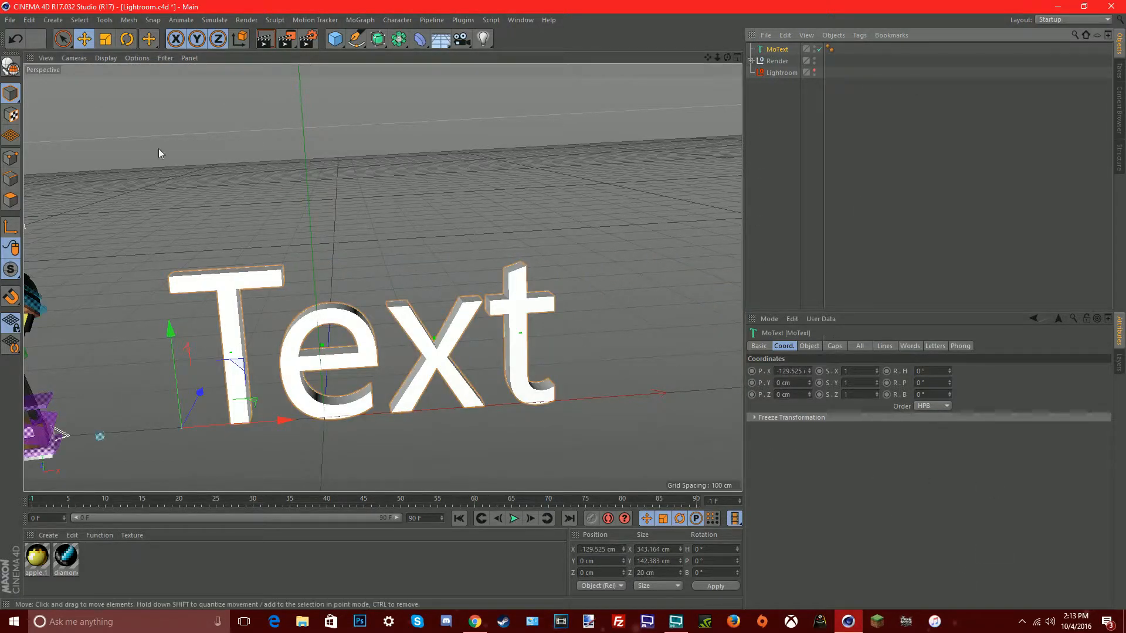
click(809, 346)
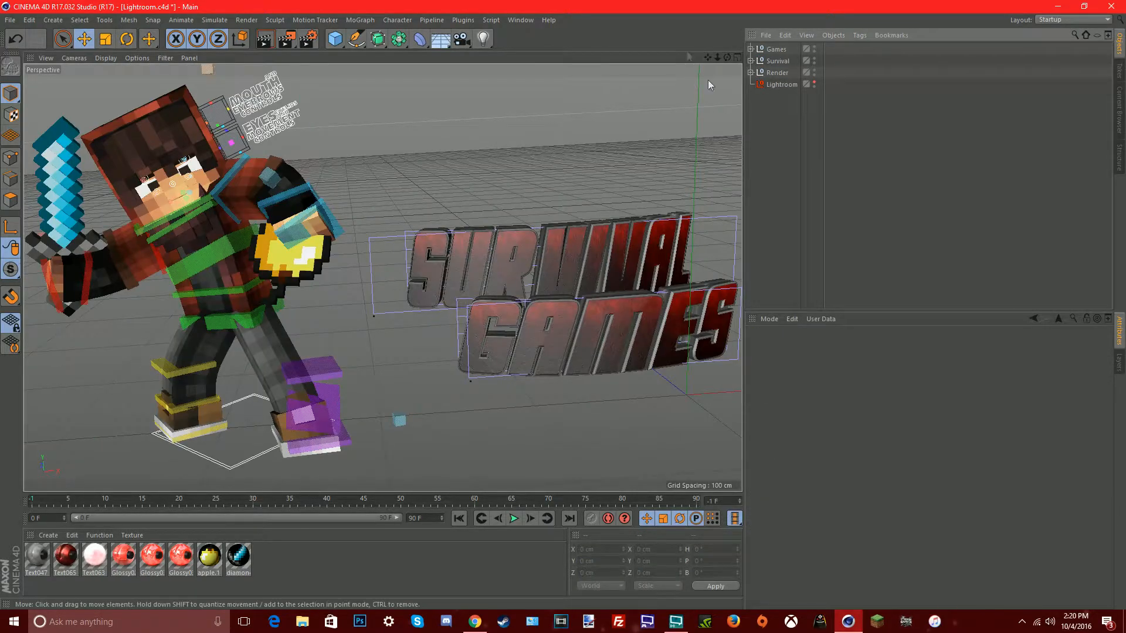
- Move the Survival and Games text groups together along the X axis, well clear of the character
drag(726, 57, 708, 81)
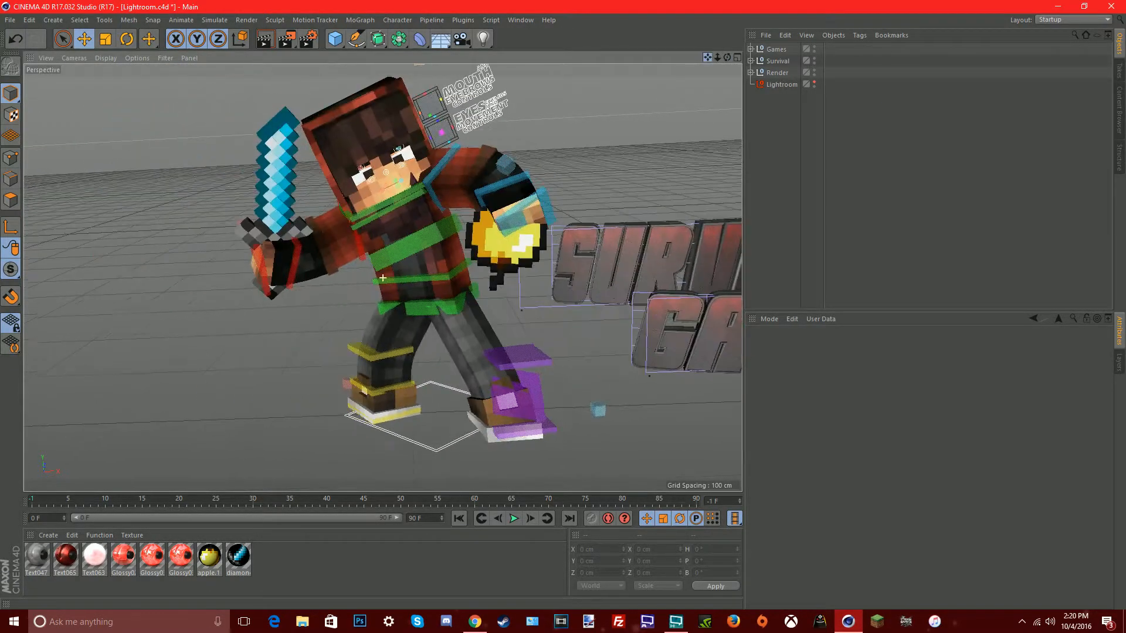
click(777, 61)
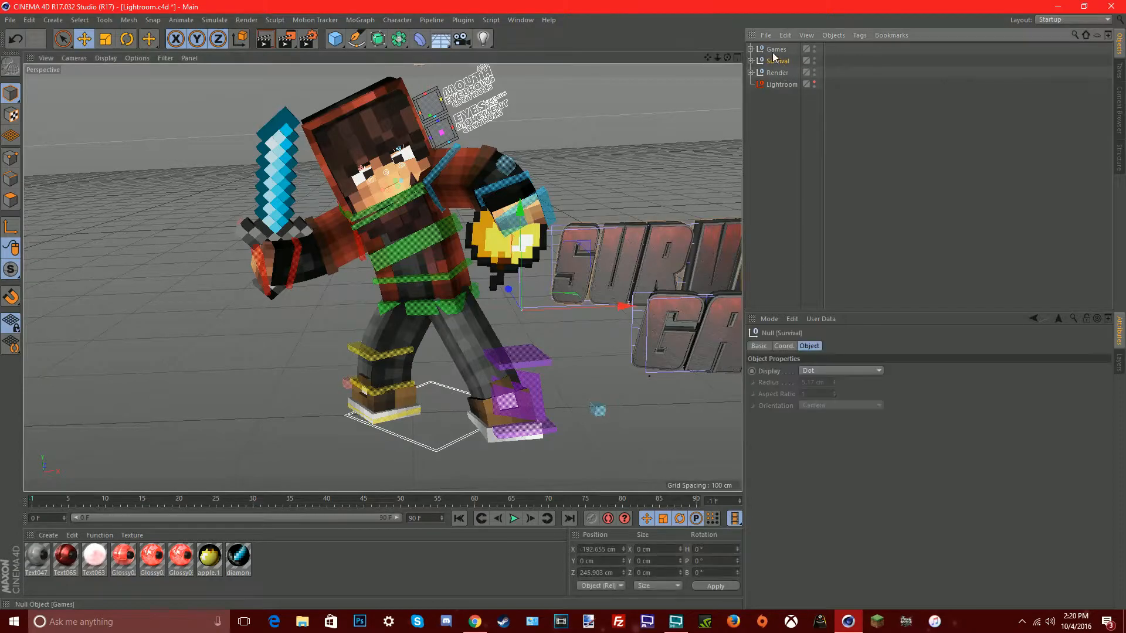
shift+click(775, 50)
drag(654, 339, 724, 346)
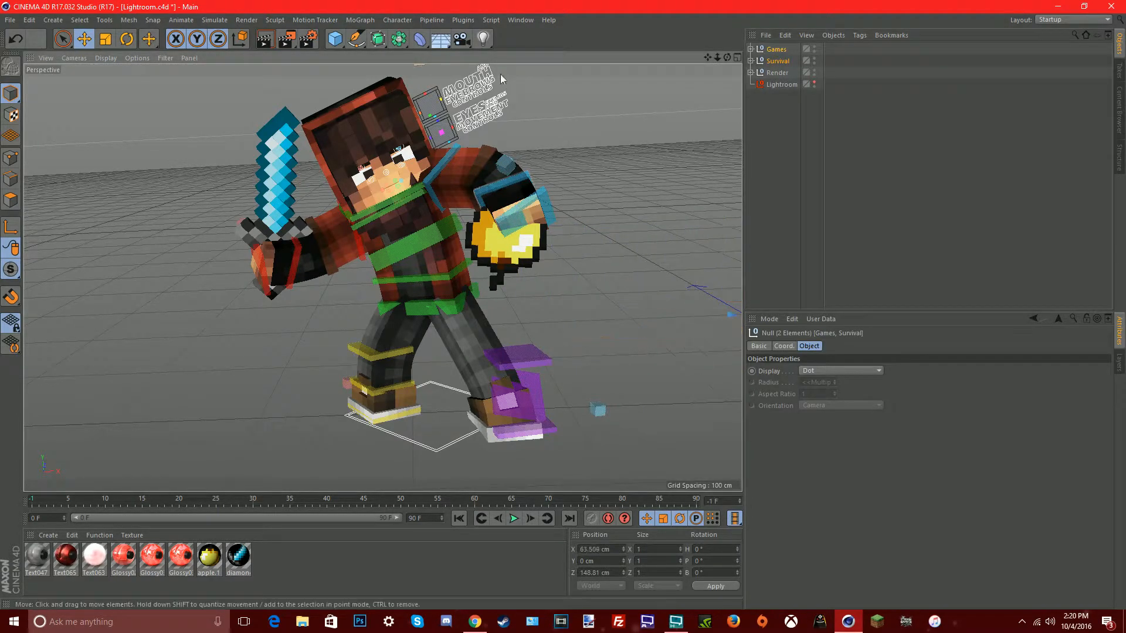
- Add a target camera, look through it, and set its film offset to -95% in X and -78% in Y
click(462, 39)
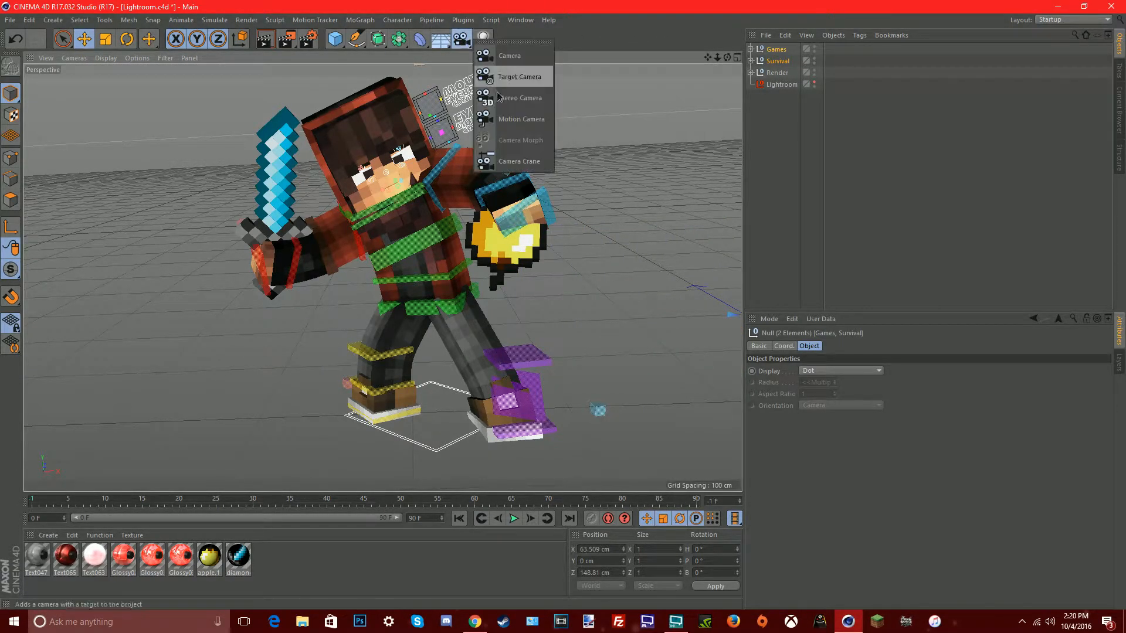
click(517, 83)
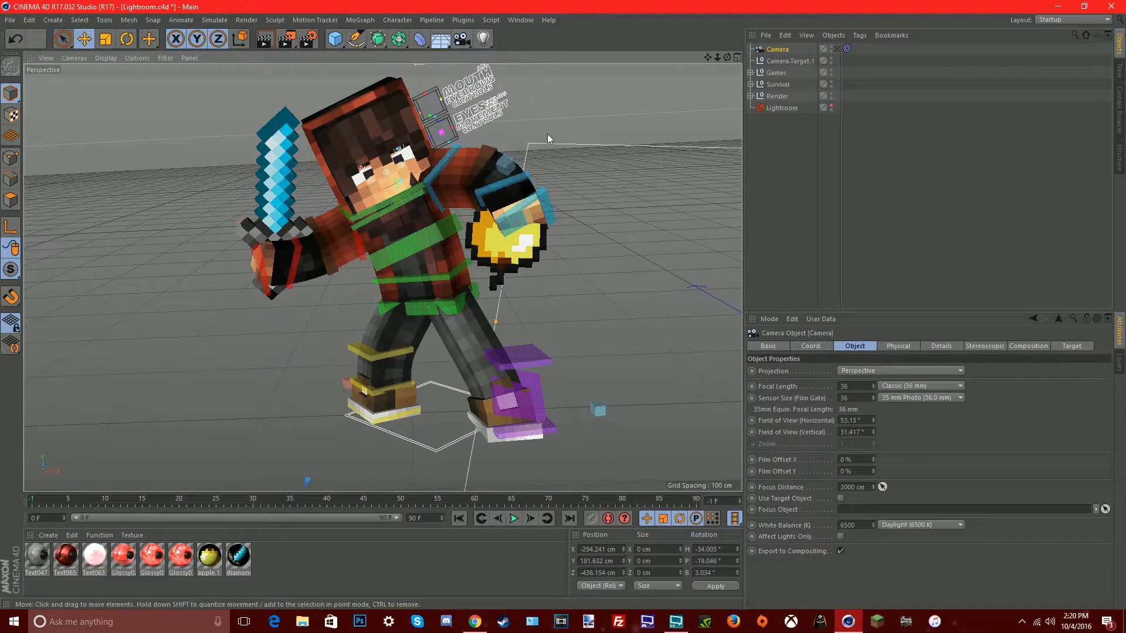
click(837, 49)
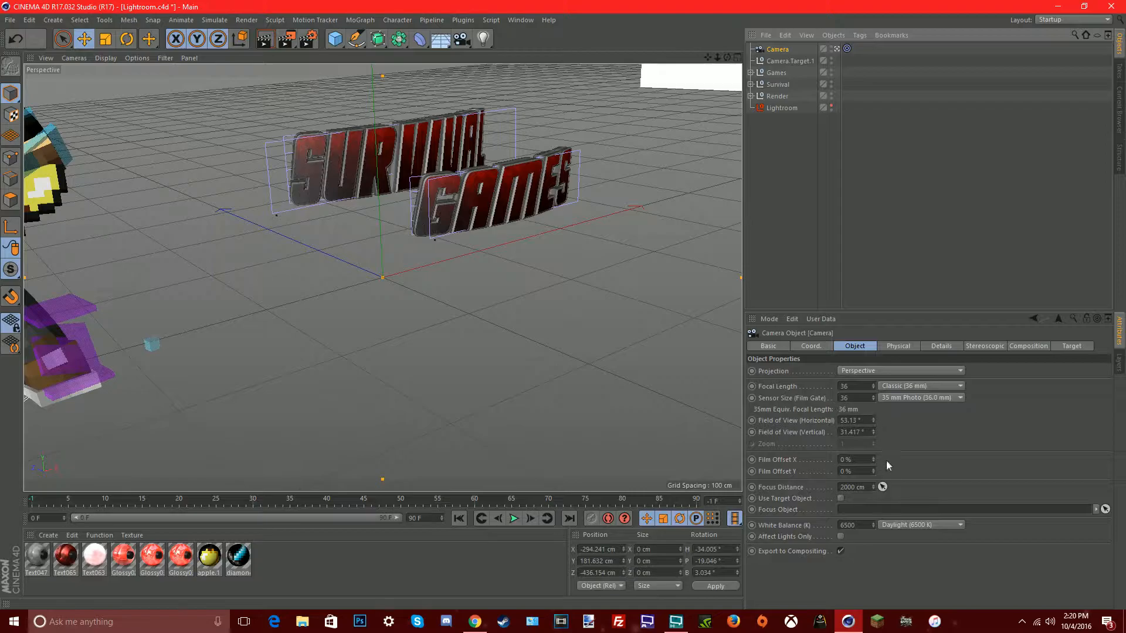
click(873, 470)
drag(875, 457, 874, 472)
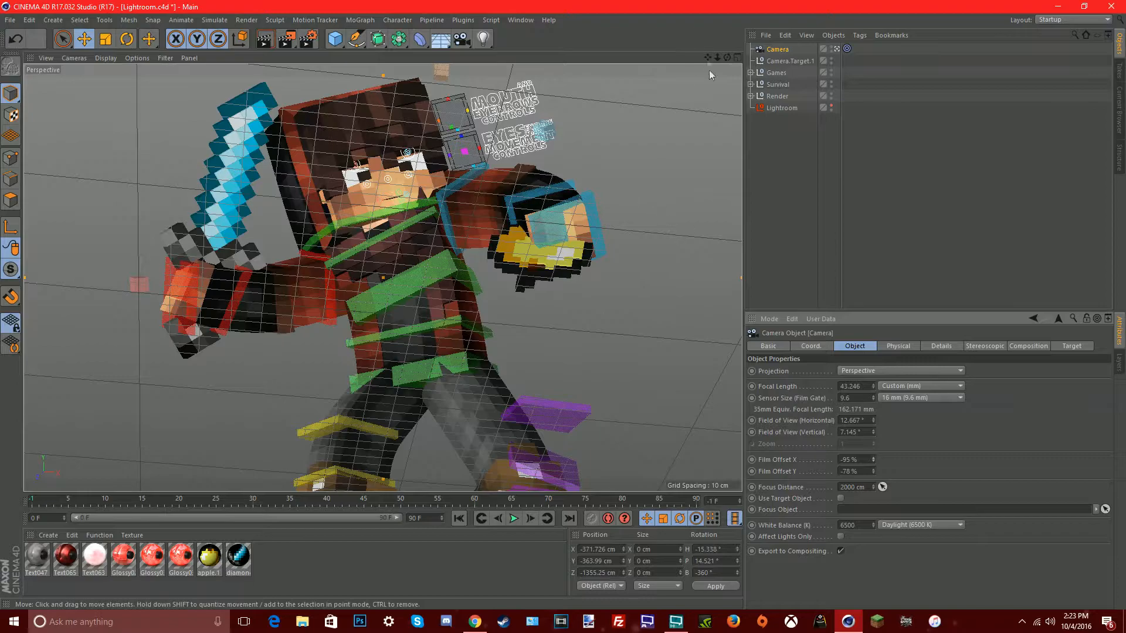
- Place the Survival text group in front of the character's torso and tilt it diagonally upward
click(777, 85)
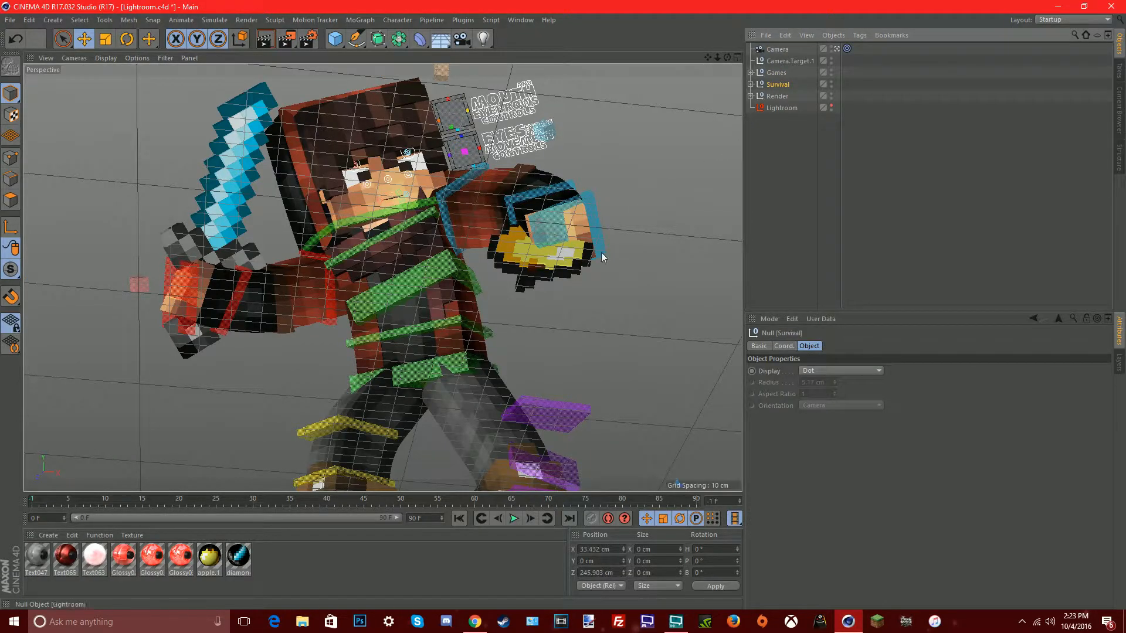
click(84, 38)
drag(576, 317, 427, 361)
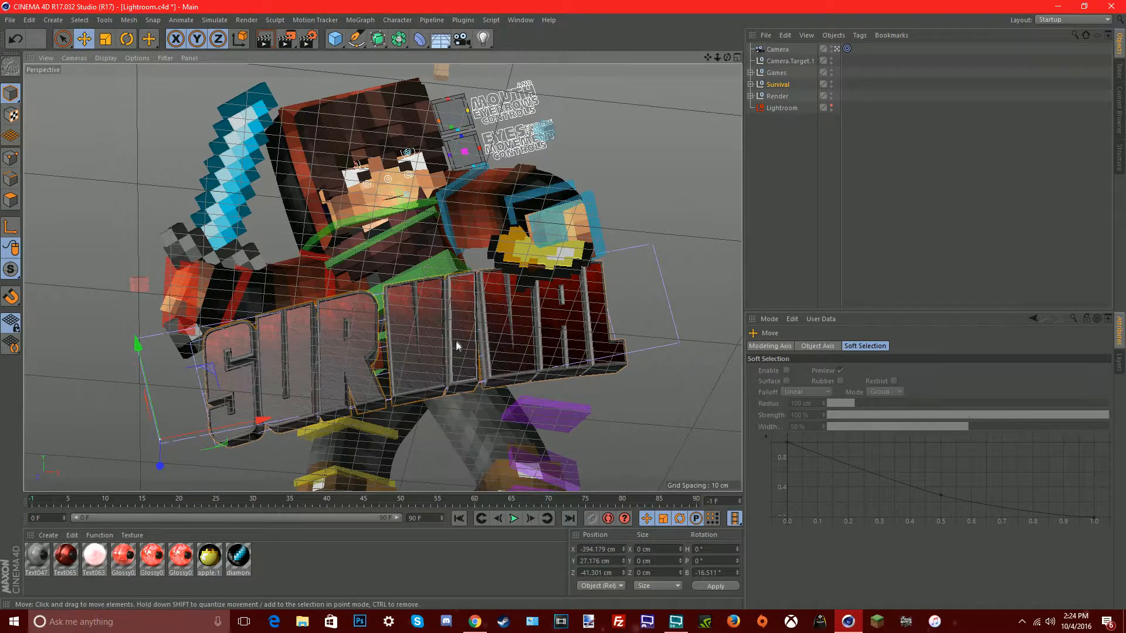
key(r)
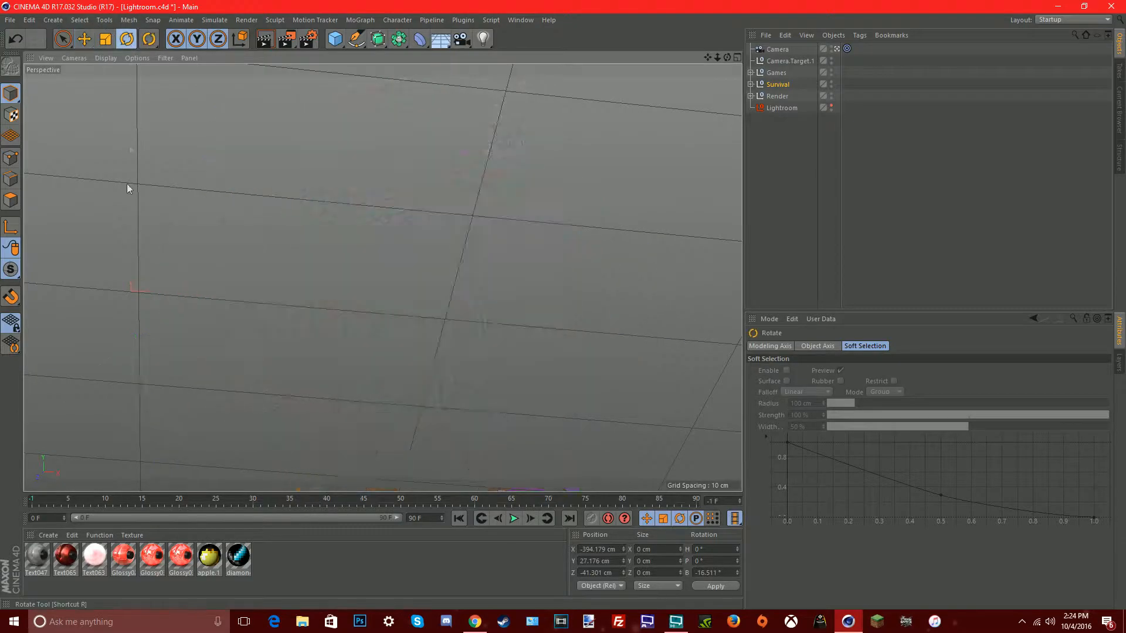
drag(151, 394, 156, 411)
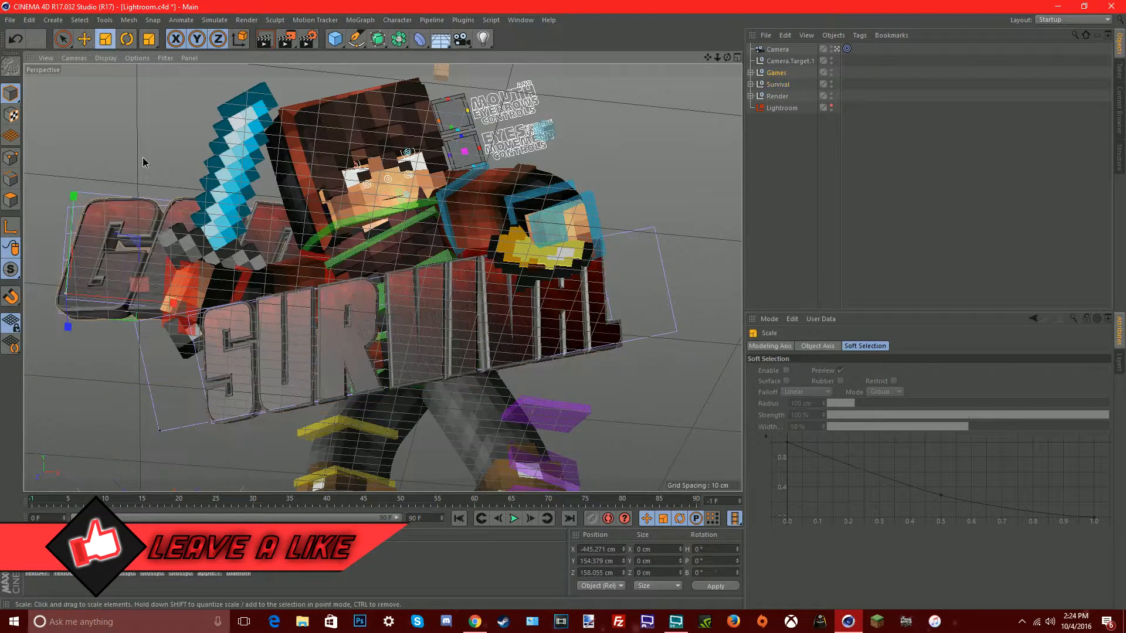
- Scale down the Games text group and place it just below the last letters of Survival
drag(143, 158, 71, 158)
click(84, 38)
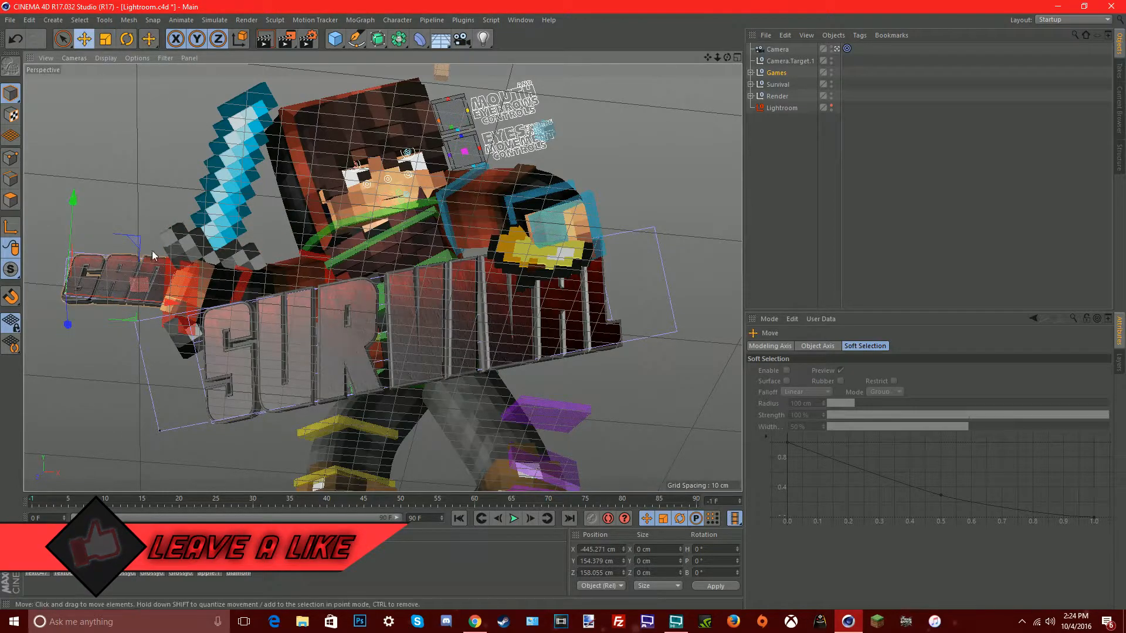
drag(70, 273, 467, 430)
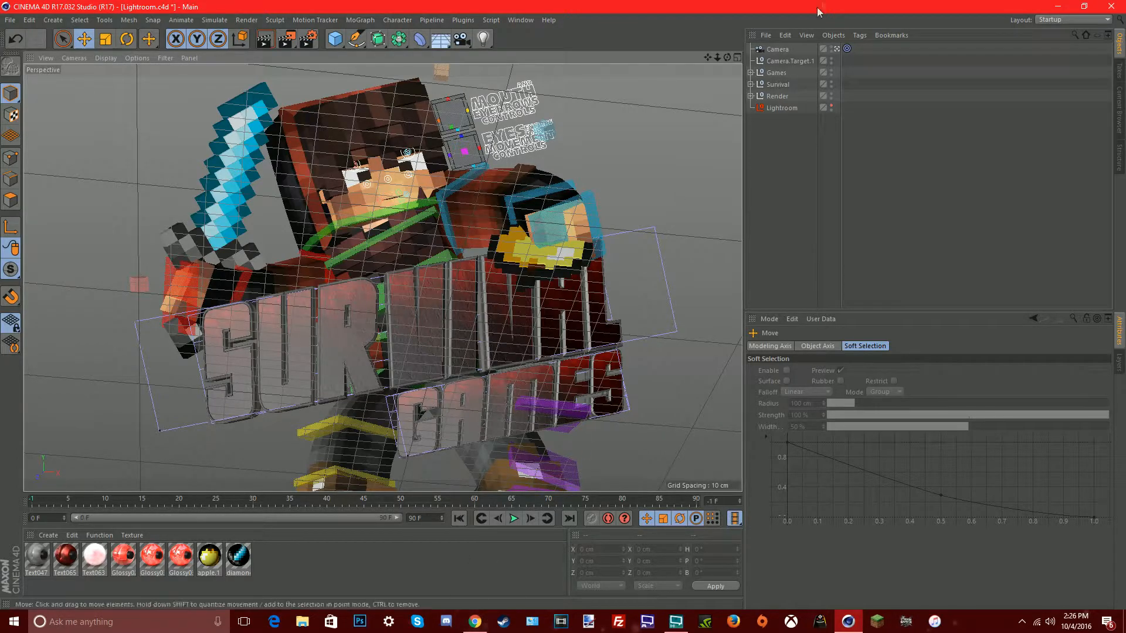
- Load the user object preset Enderpearls and Chest and place it, tilted, beside the first letters of Survival
click(765, 35)
mouse_move(789, 80)
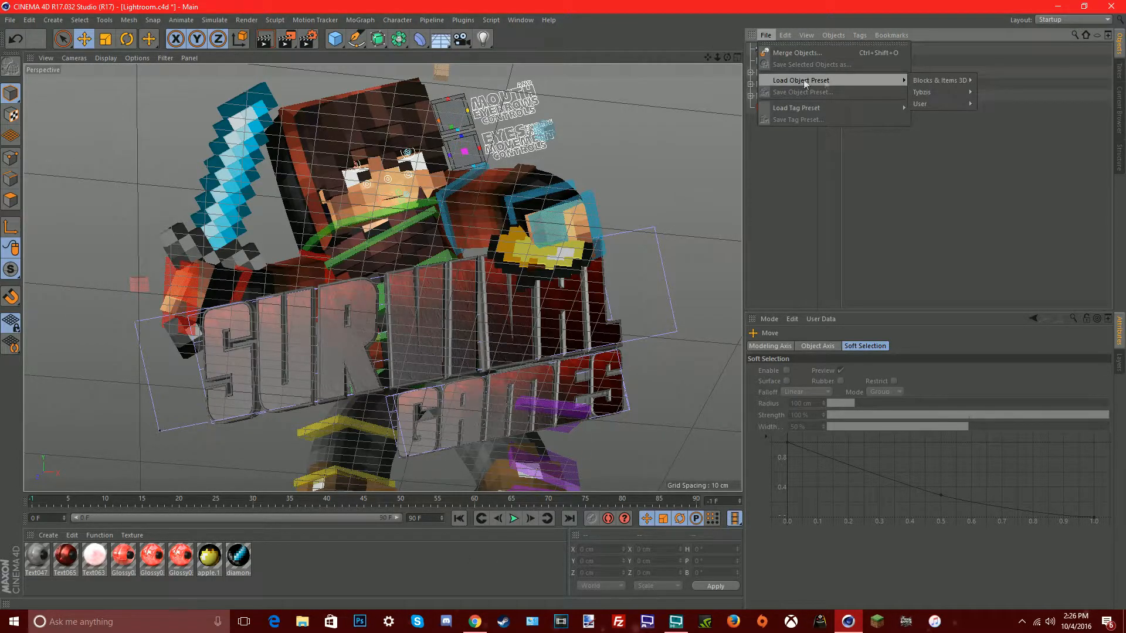
mouse_move(919, 104)
mouse_move(1000, 104)
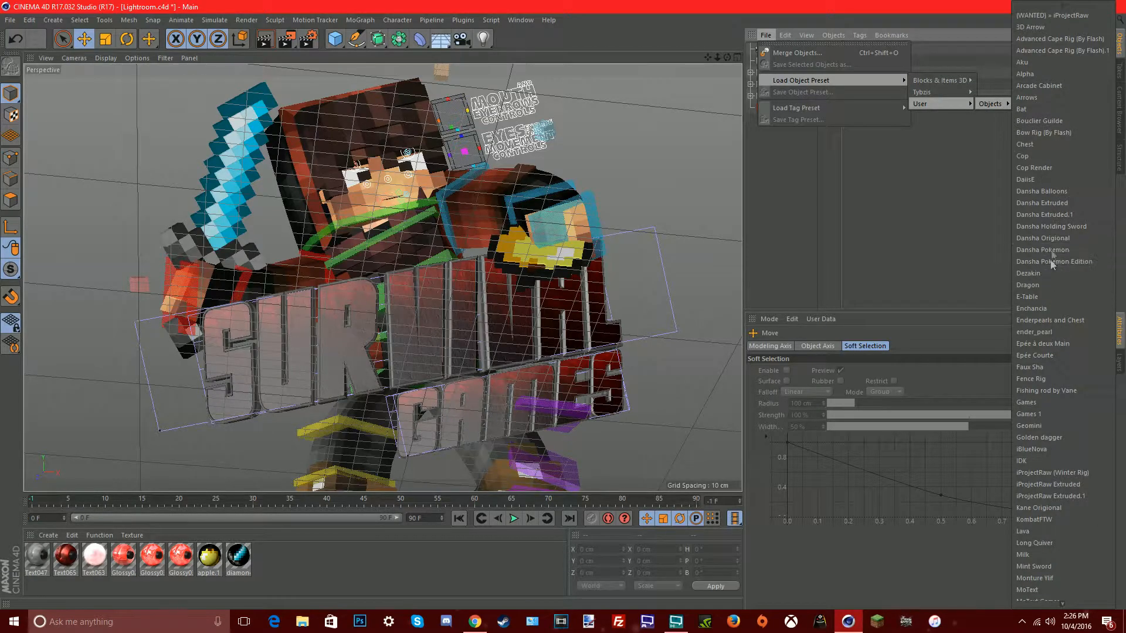
click(1049, 320)
key(t)
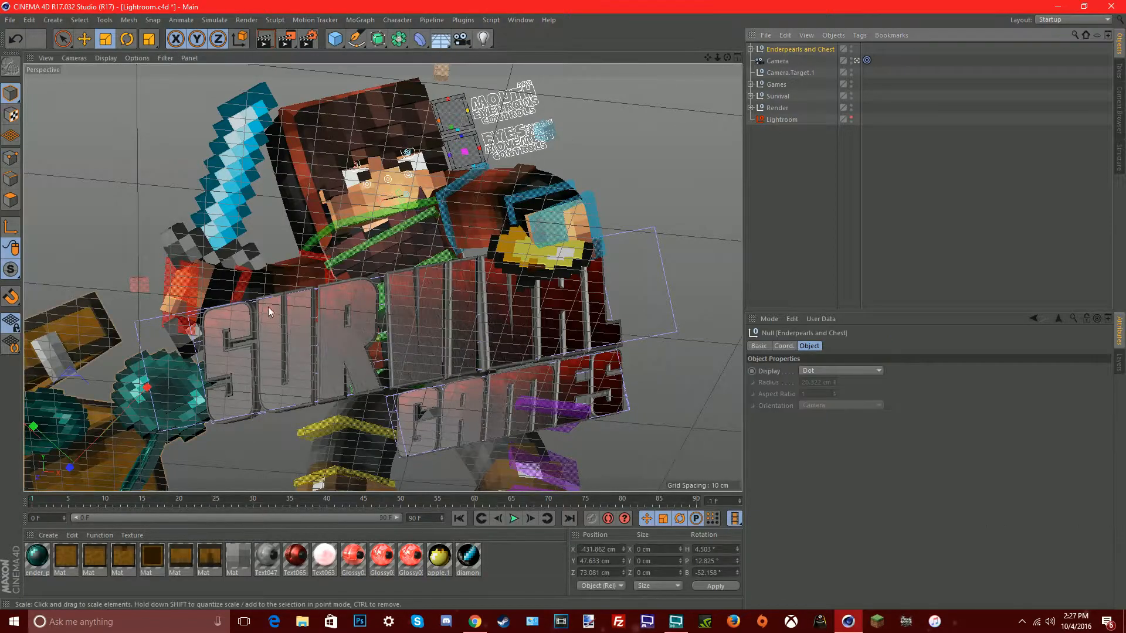
- Duplicate the ender pearl nearest the Survival text and place the copy, rotated, above the chest
click(127, 392)
key(ctrl+c)
key(ctrl+v)
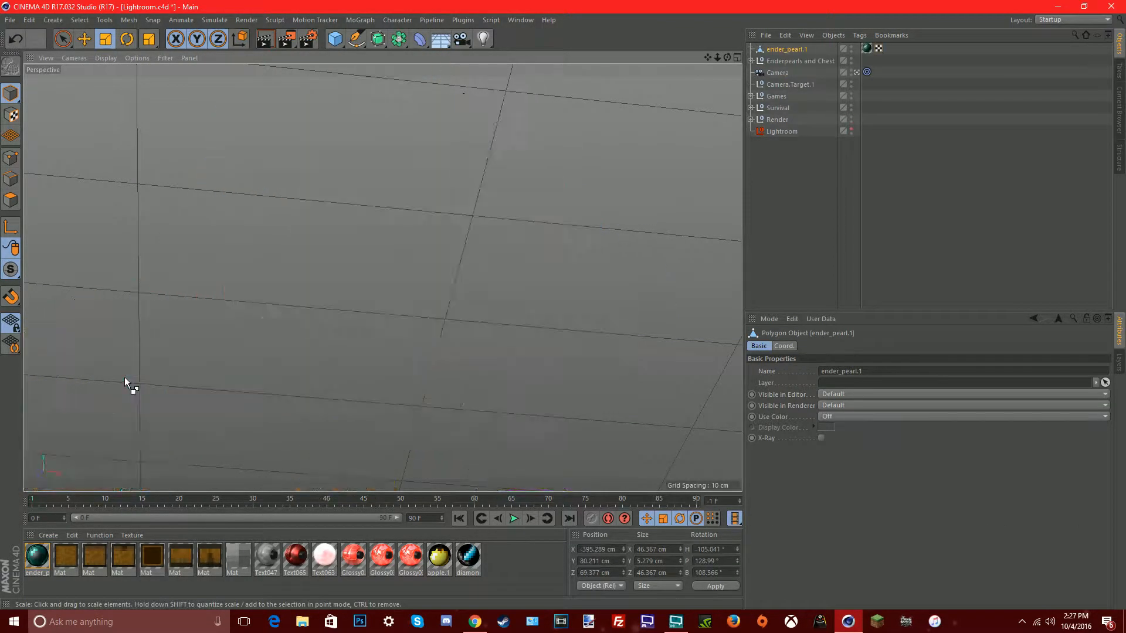
key(e)
drag(178, 383, 113, 238)
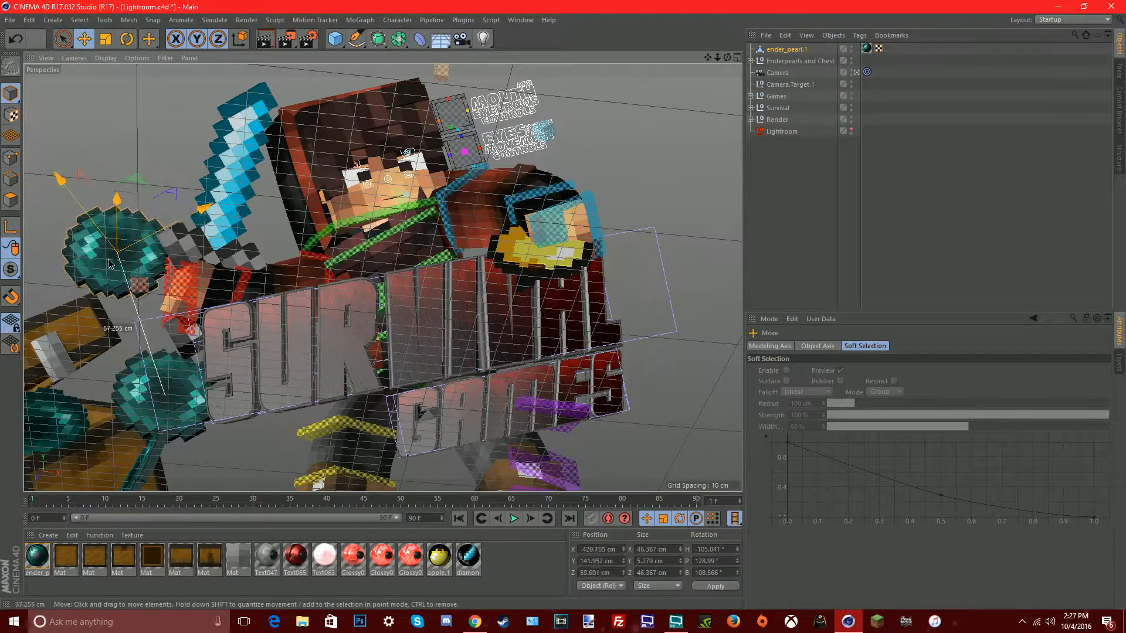
click(127, 38)
drag(106, 149, 105, 253)
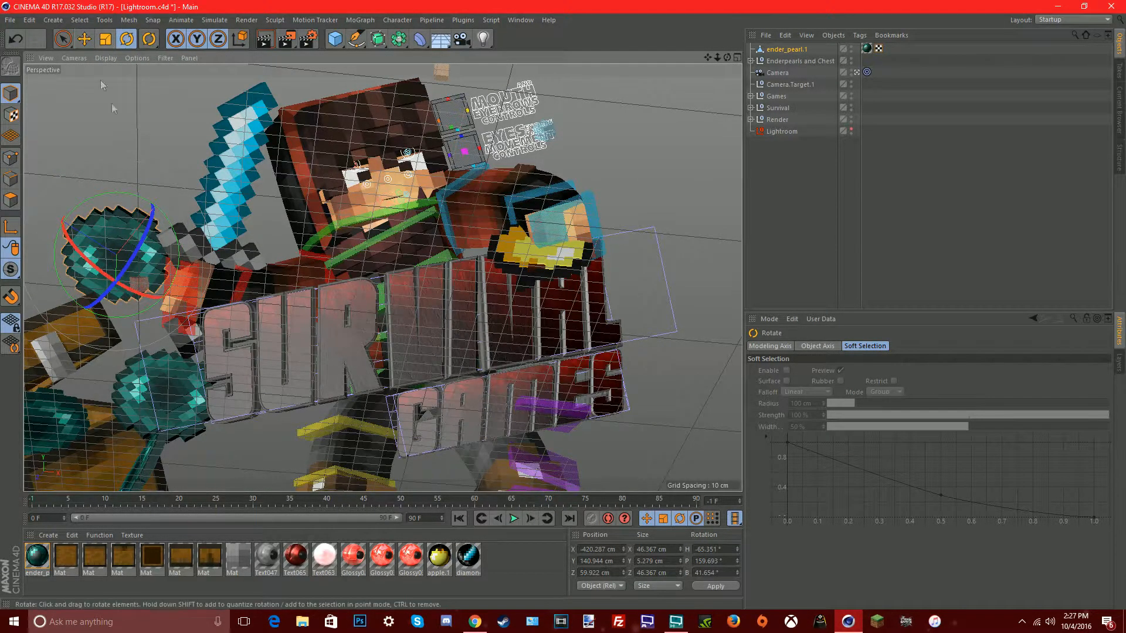
- Add another ender pearl above the first copy, next to the diamond sword, and rotate it to a different angle
key(e)
drag(115, 282, 146, 246)
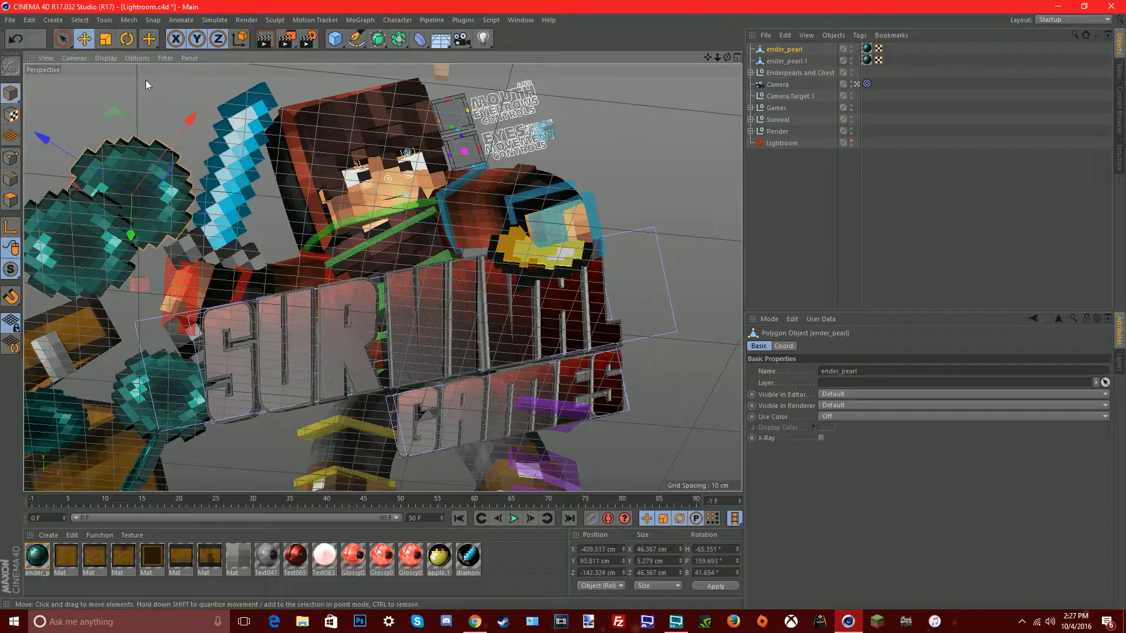
click(128, 40)
drag(107, 167, 171, 105)
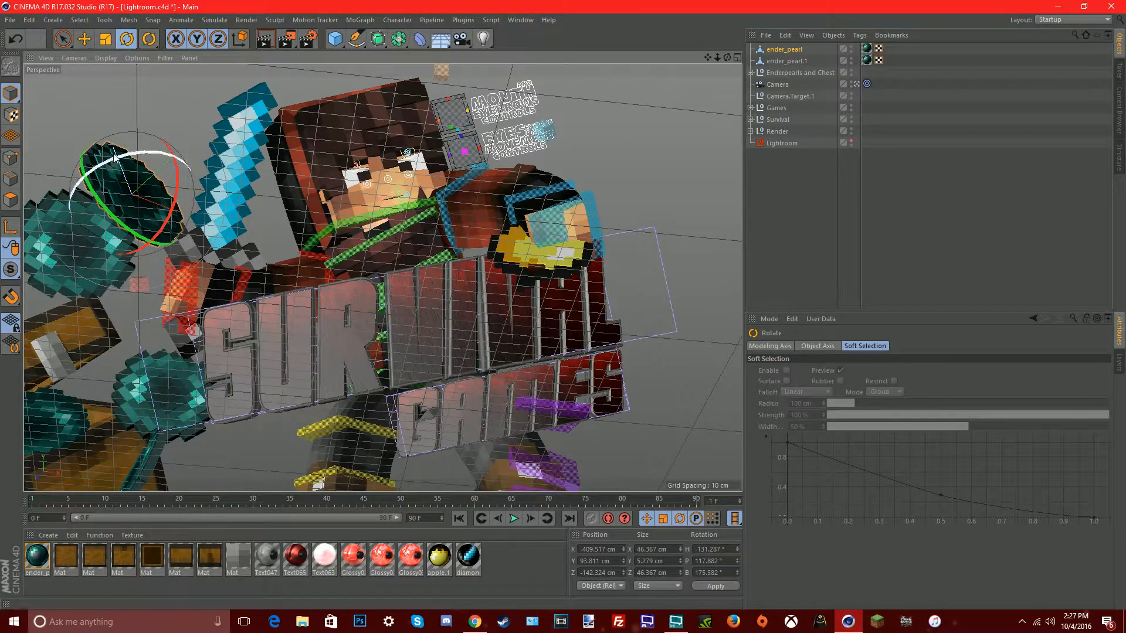
- Shrink the pearl next to the sword to about 26 cm wide and add another small pearl farther from the sword
click(106, 39)
drag(117, 159, 21, 7)
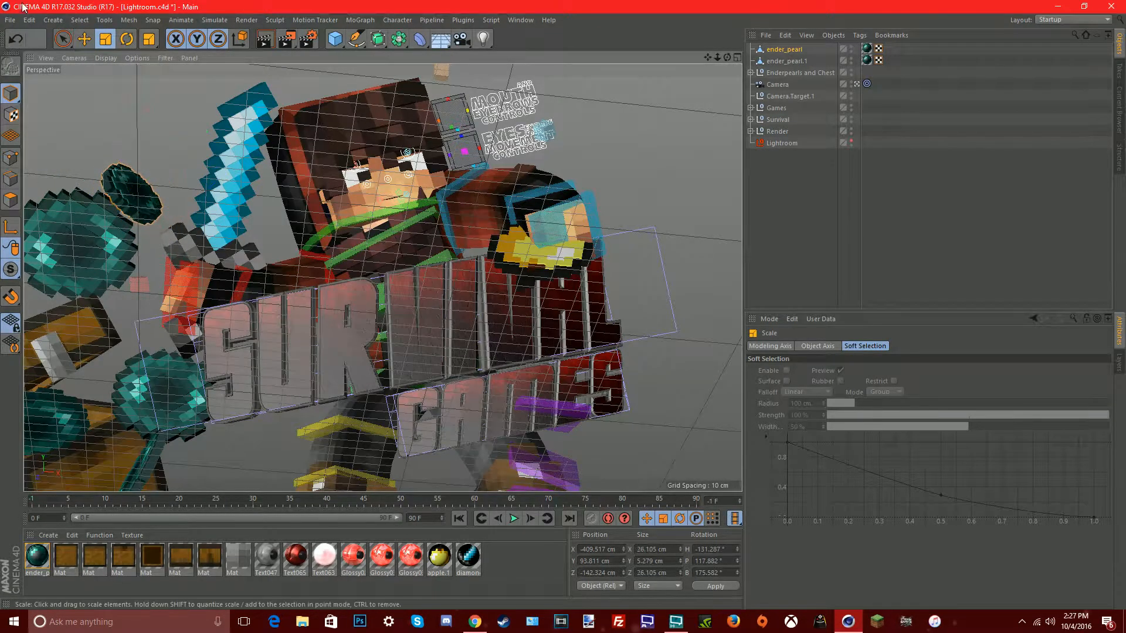
click(83, 39)
drag(163, 164, 61, 154)
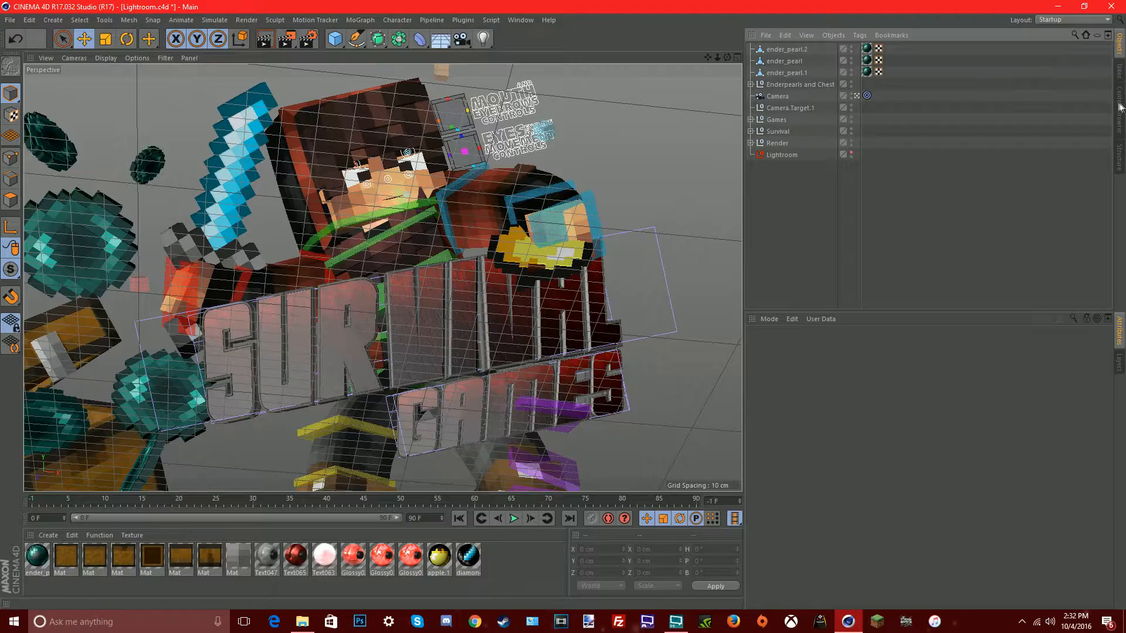
click(1119, 101)
click(1121, 68)
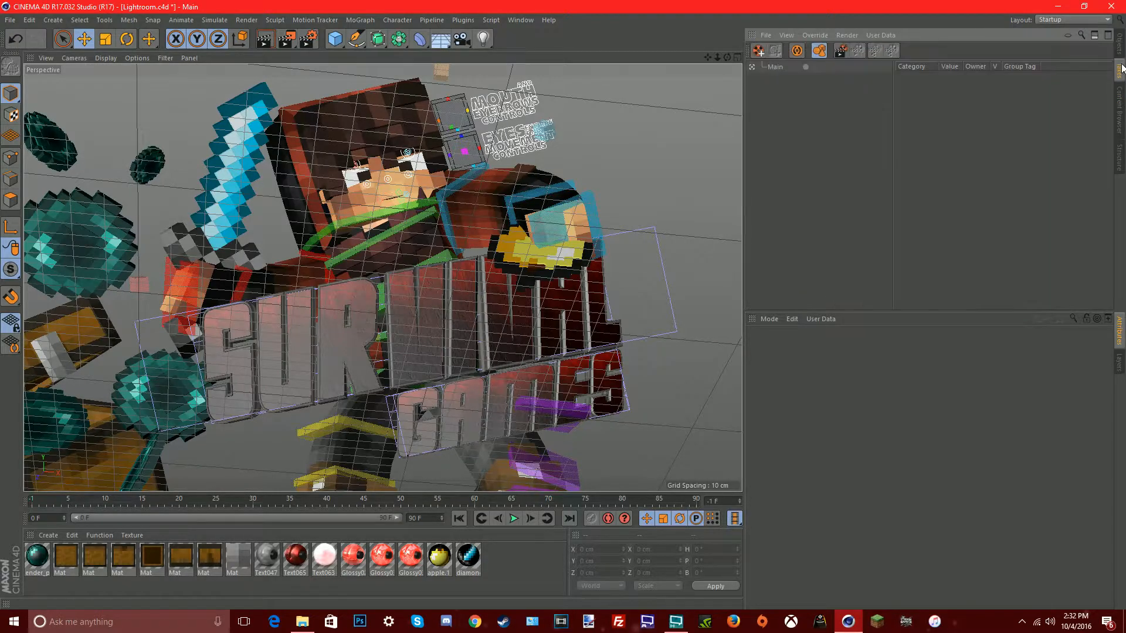
click(1121, 125)
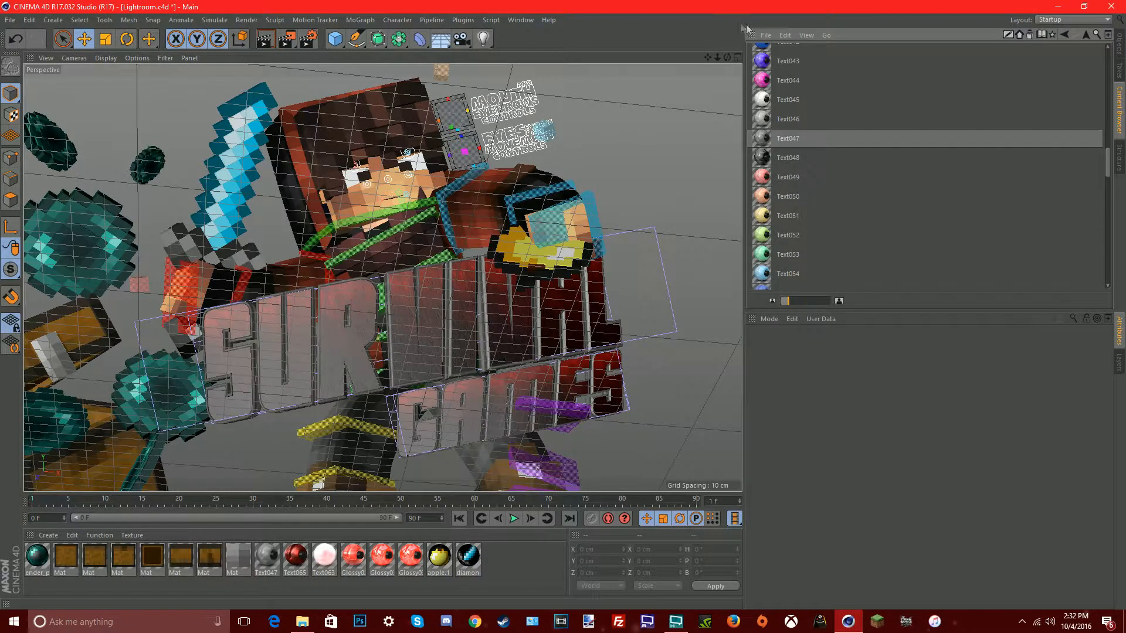
click(1121, 46)
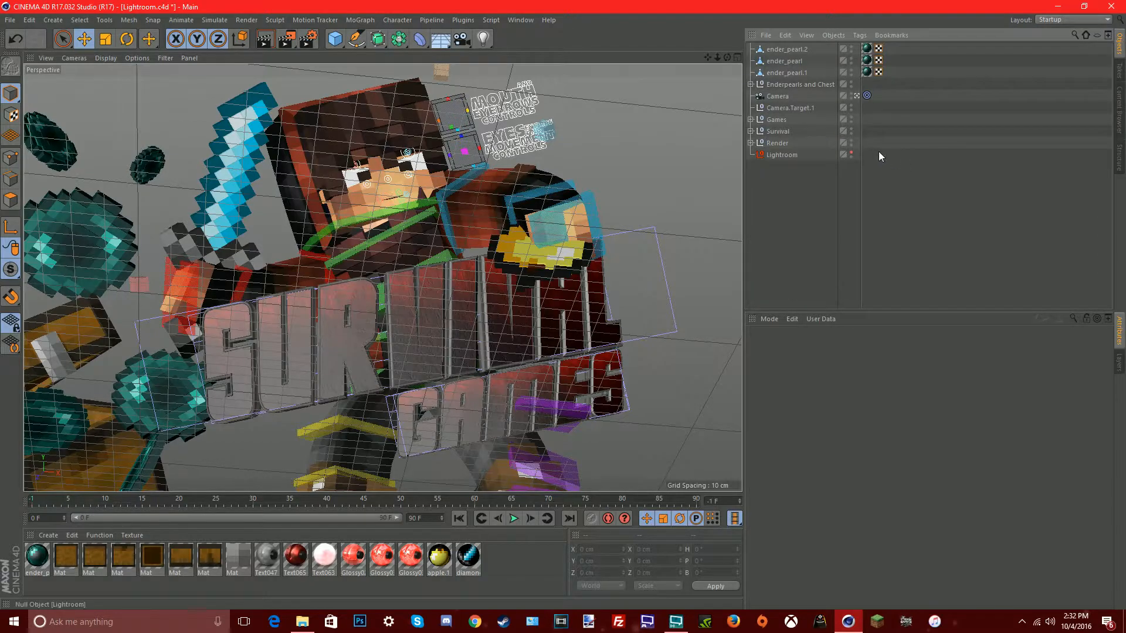
click(1121, 121)
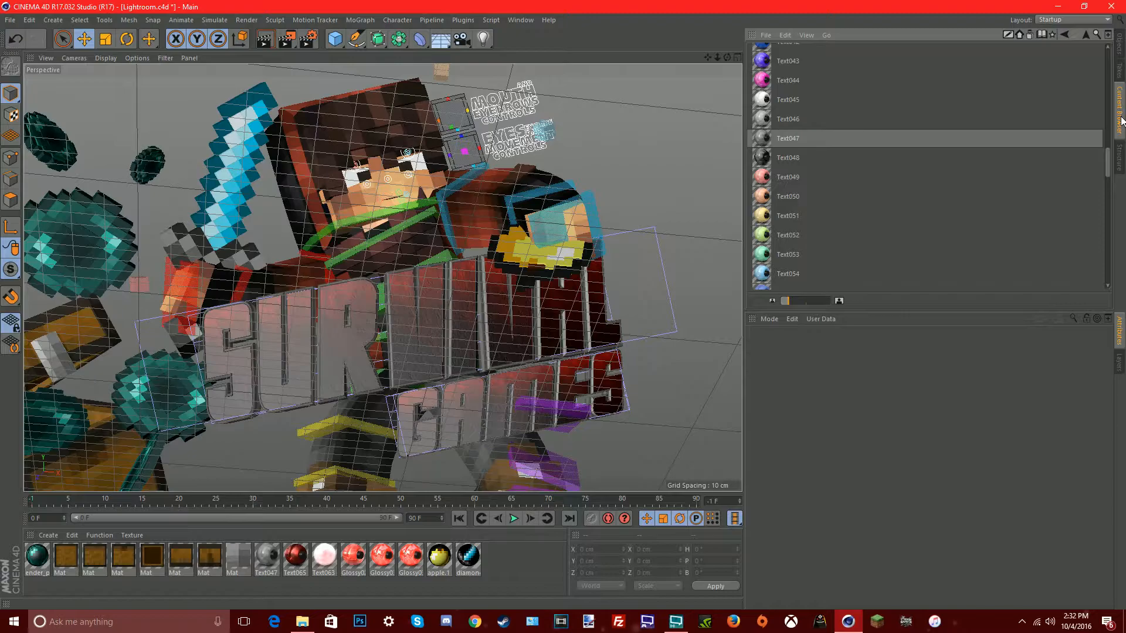
click(1120, 53)
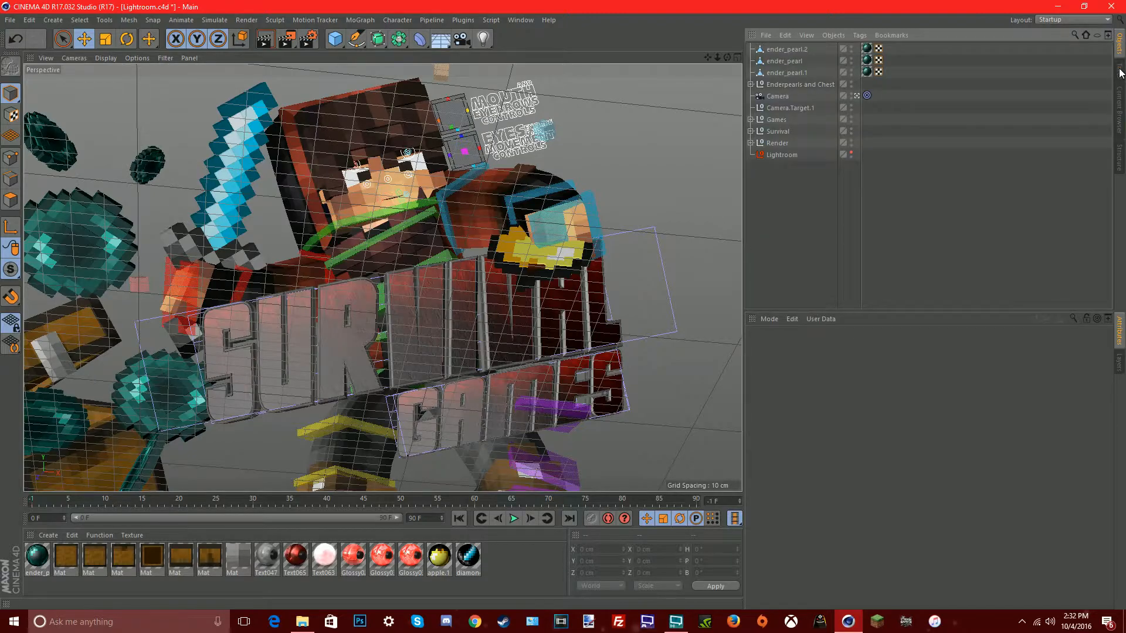
click(1118, 113)
click(1066, 35)
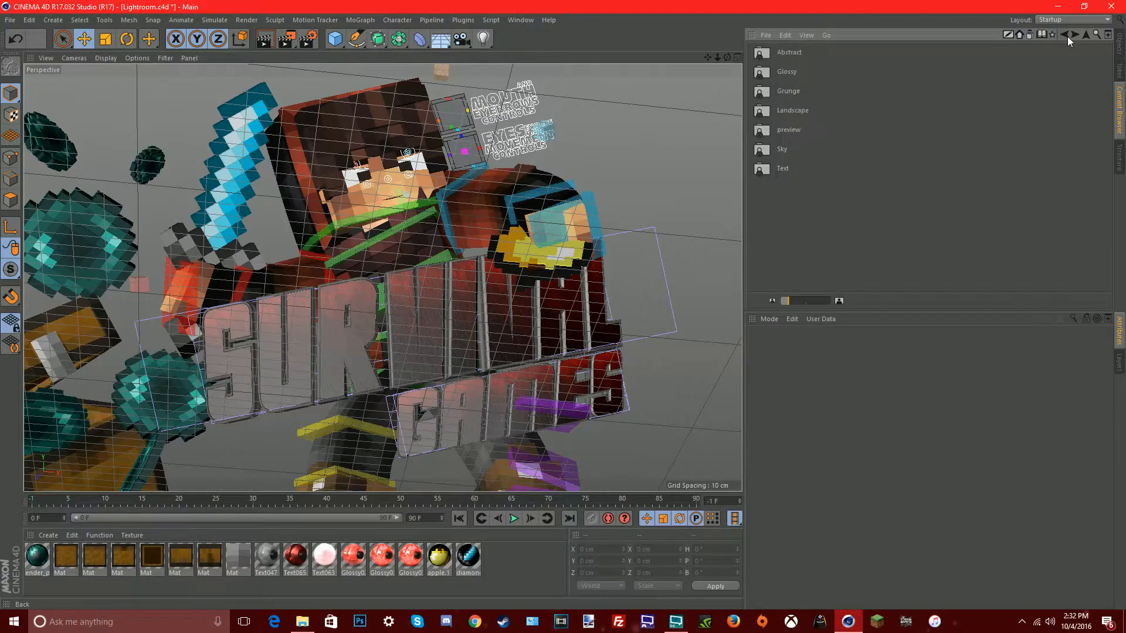
click(1076, 35)
click(1119, 44)
- Load the user object preset Chest into the scene
click(766, 35)
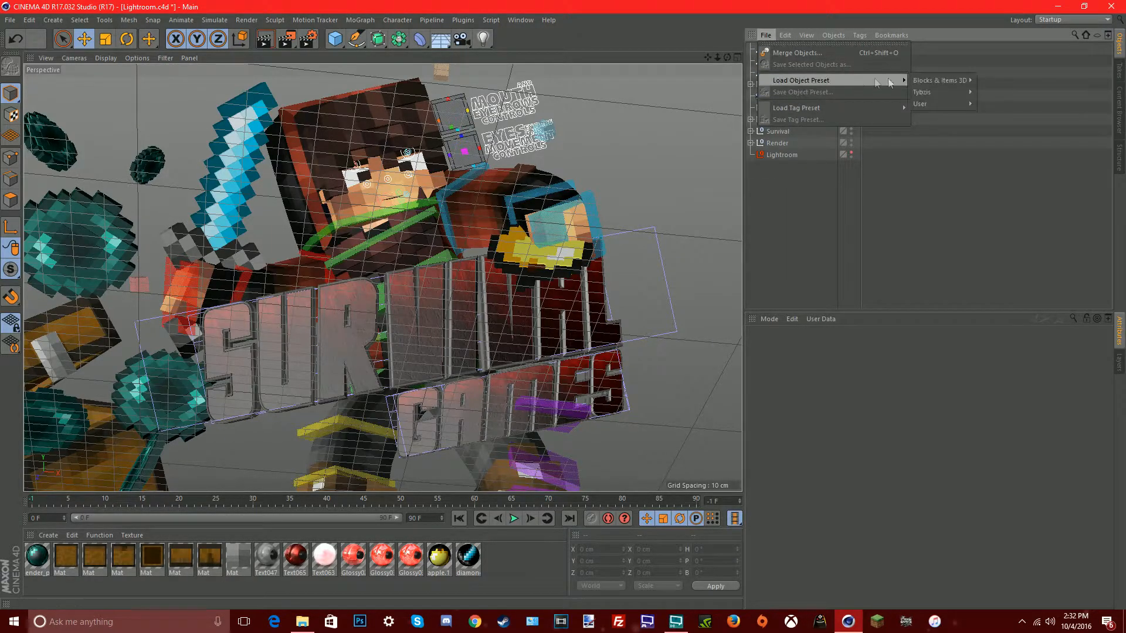
mouse_move(929, 104)
mouse_move(984, 104)
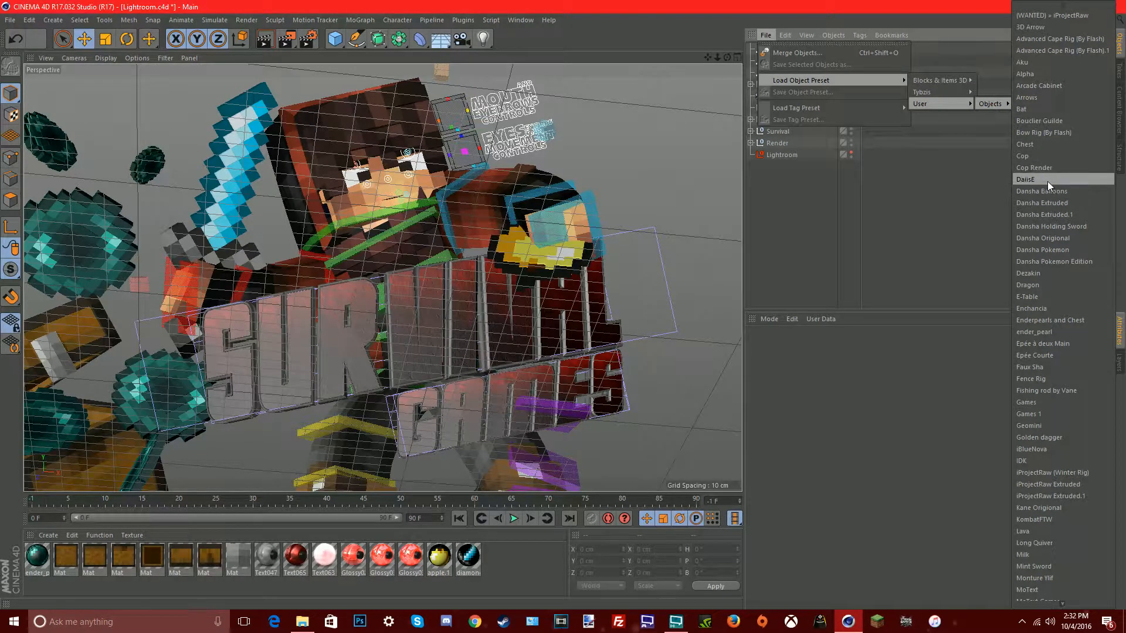
click(1032, 144)
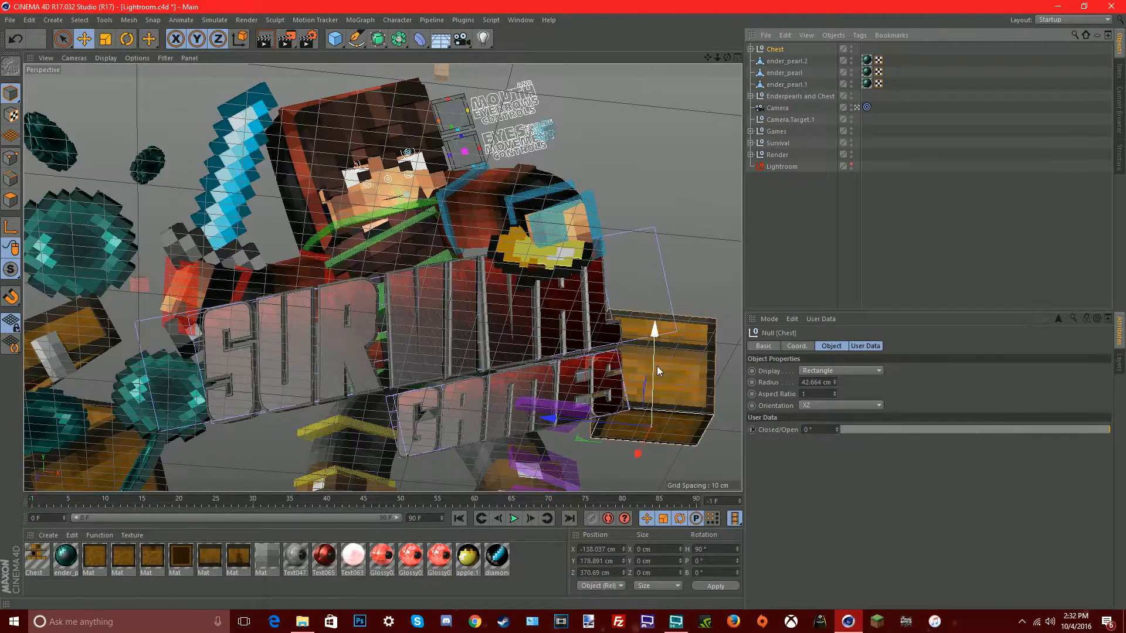
- Rotate the new chest to about 337° heading, 28° pitch and 11° bank, and raise it beside the last letters of Survival
click(126, 40)
drag(645, 409, 821, 427)
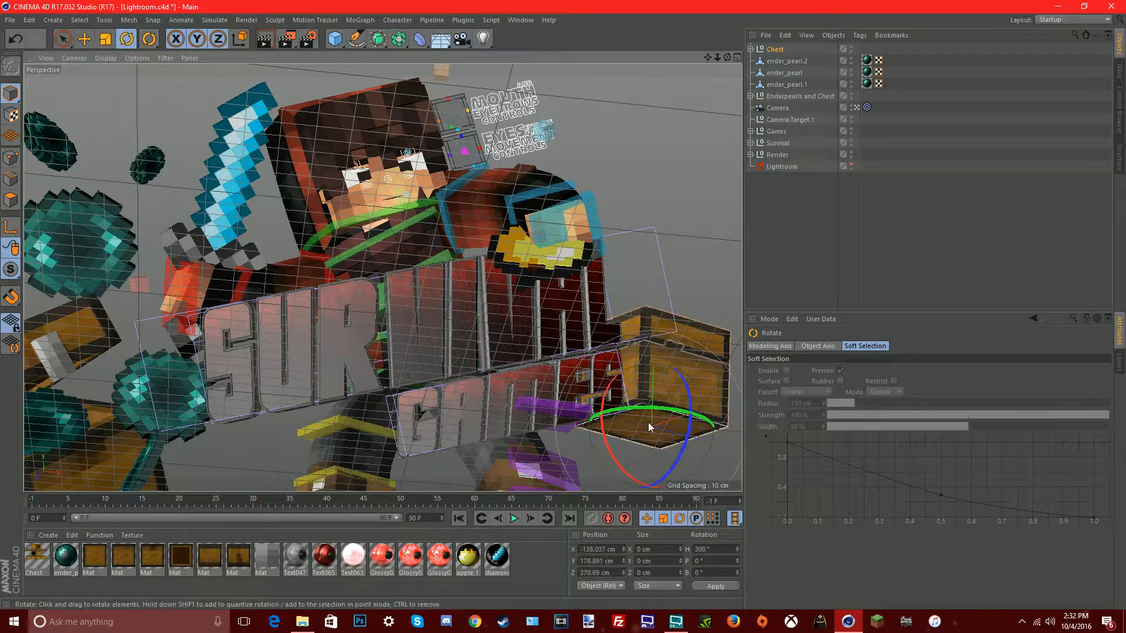
drag(639, 410, 664, 254)
key(ctrl+z)
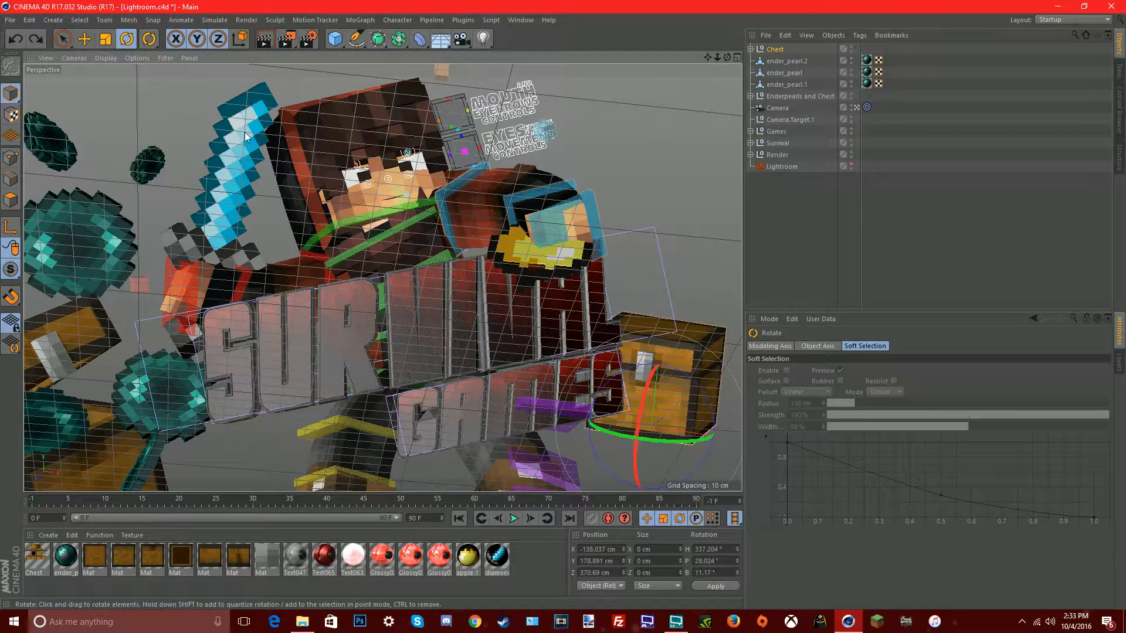
click(84, 38)
drag(645, 345, 650, 292)
click(766, 35)
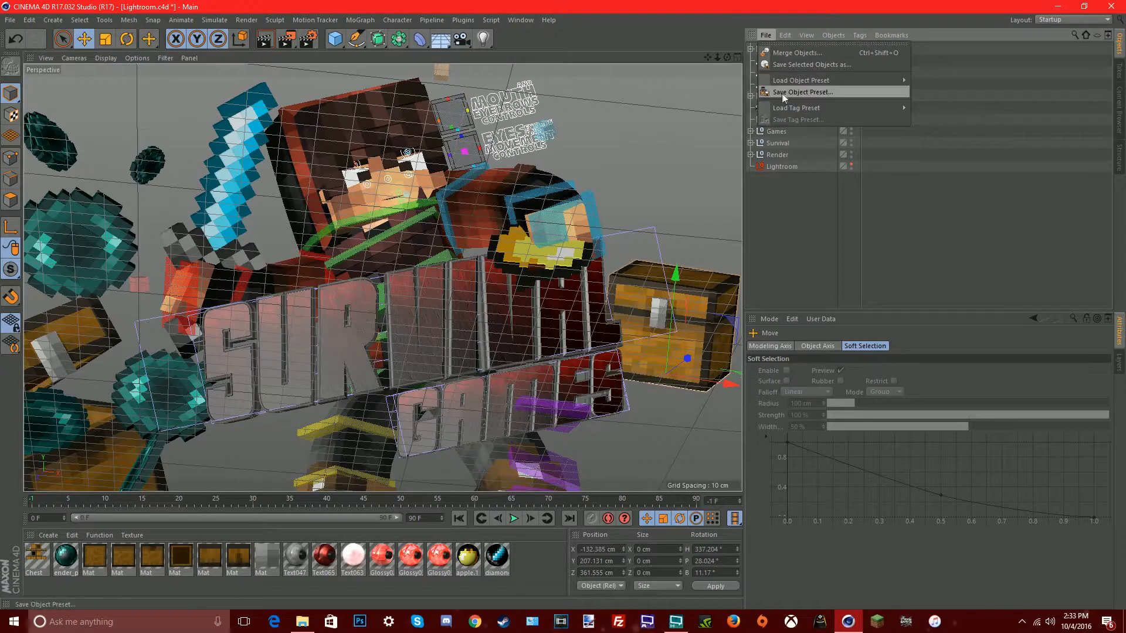
mouse_move(845, 80)
mouse_move(923, 104)
mouse_move(990, 104)
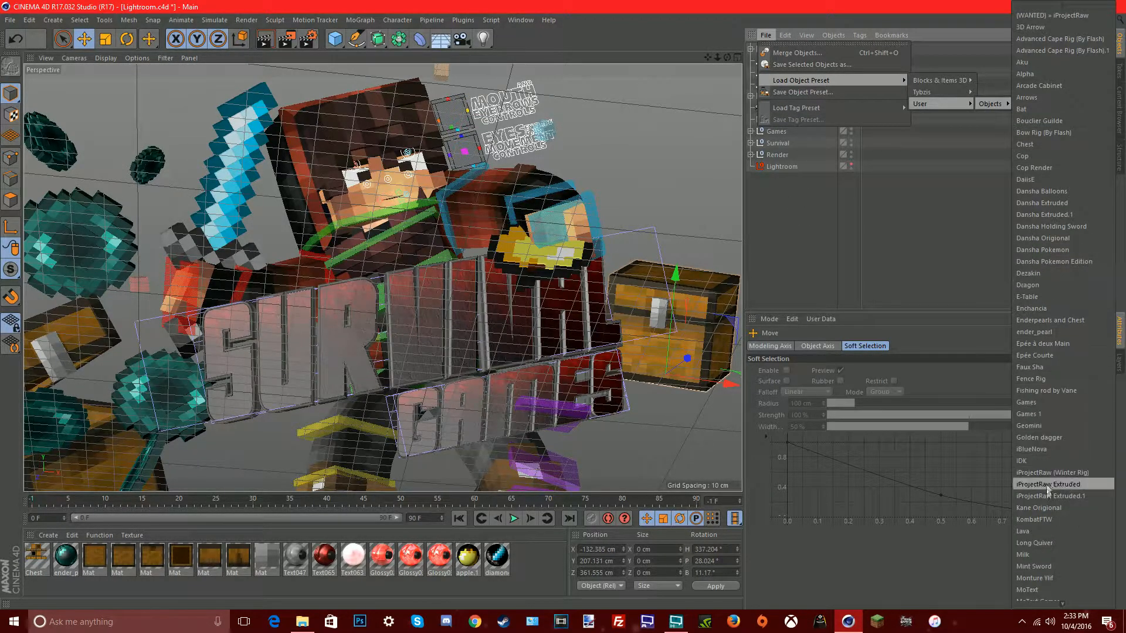
mouse_move(1071, 604)
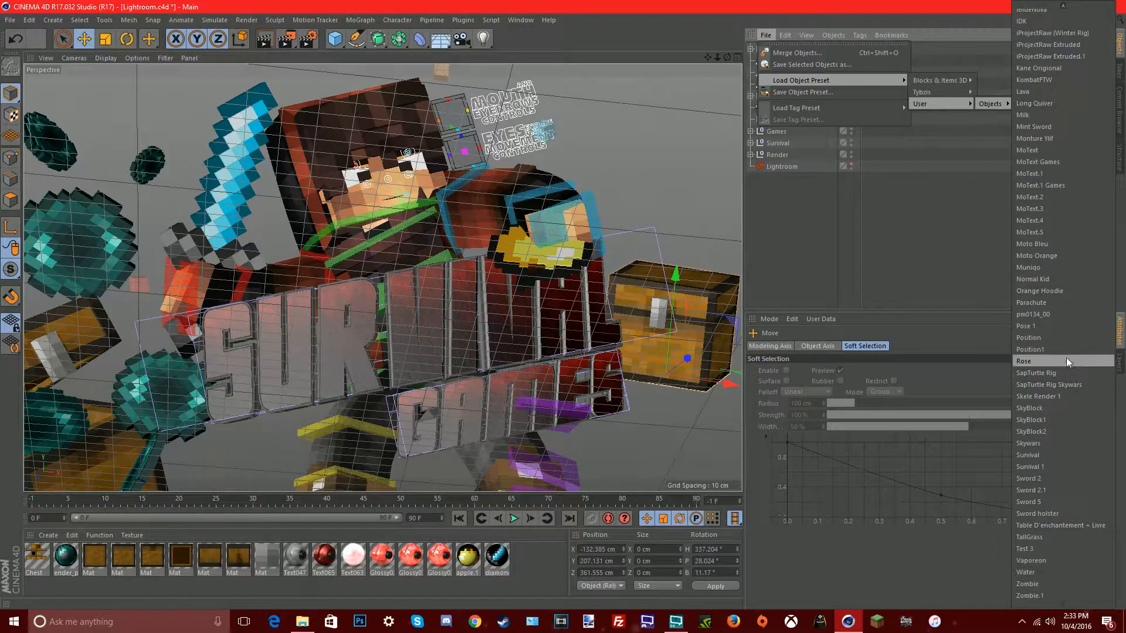
click(1038, 315)
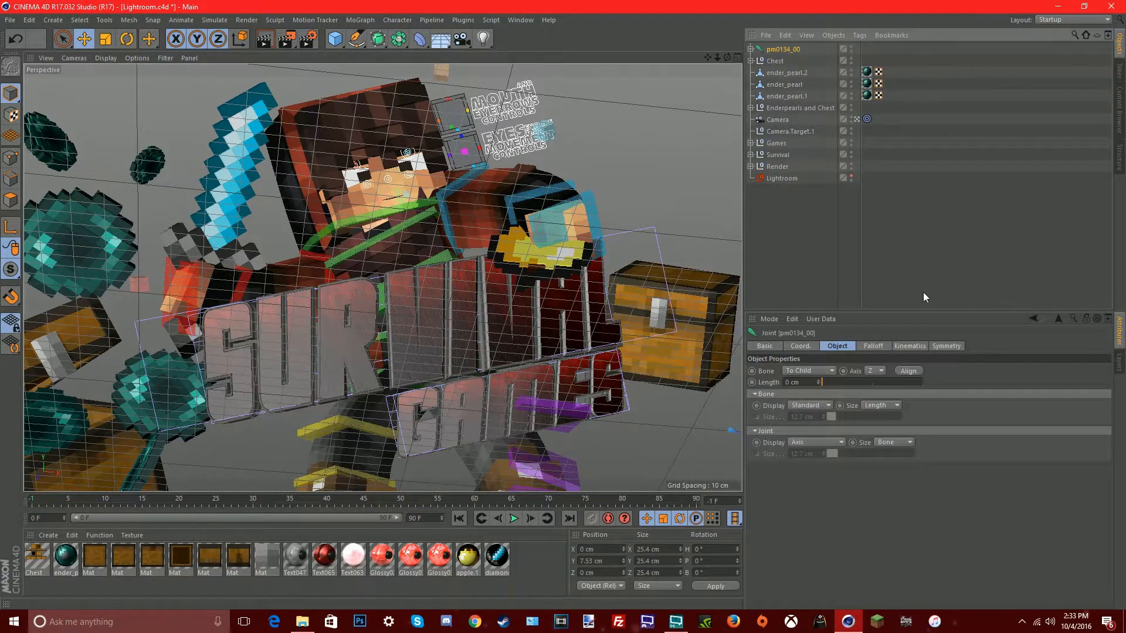
key(ctrl+z)
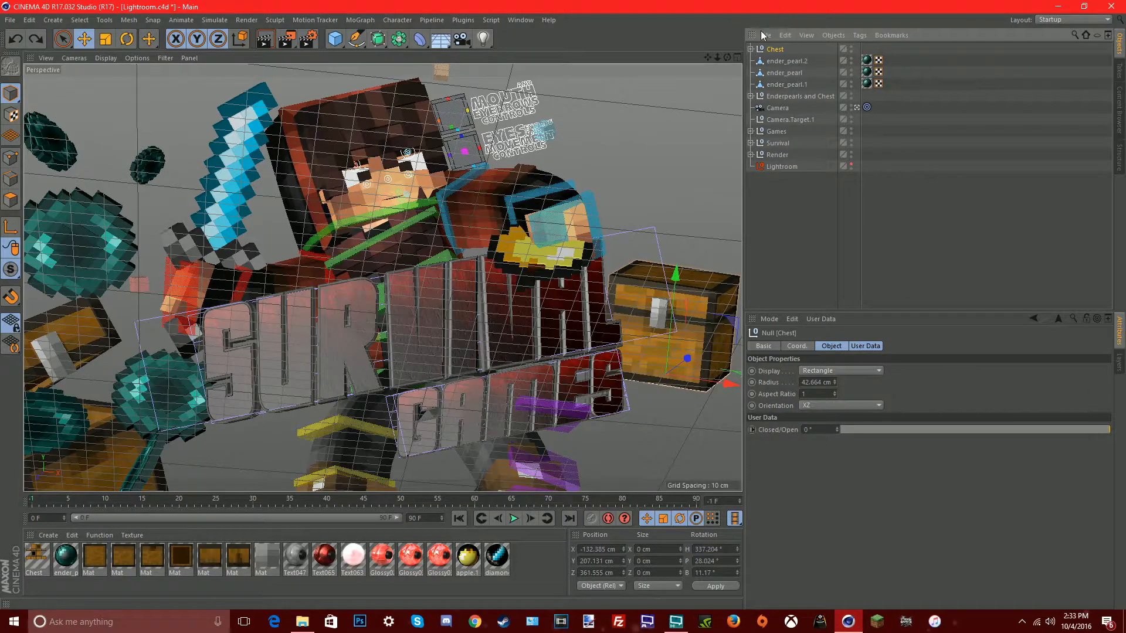
- Load the user object preset Parachute into the scene
click(764, 35)
mouse_move(812, 83)
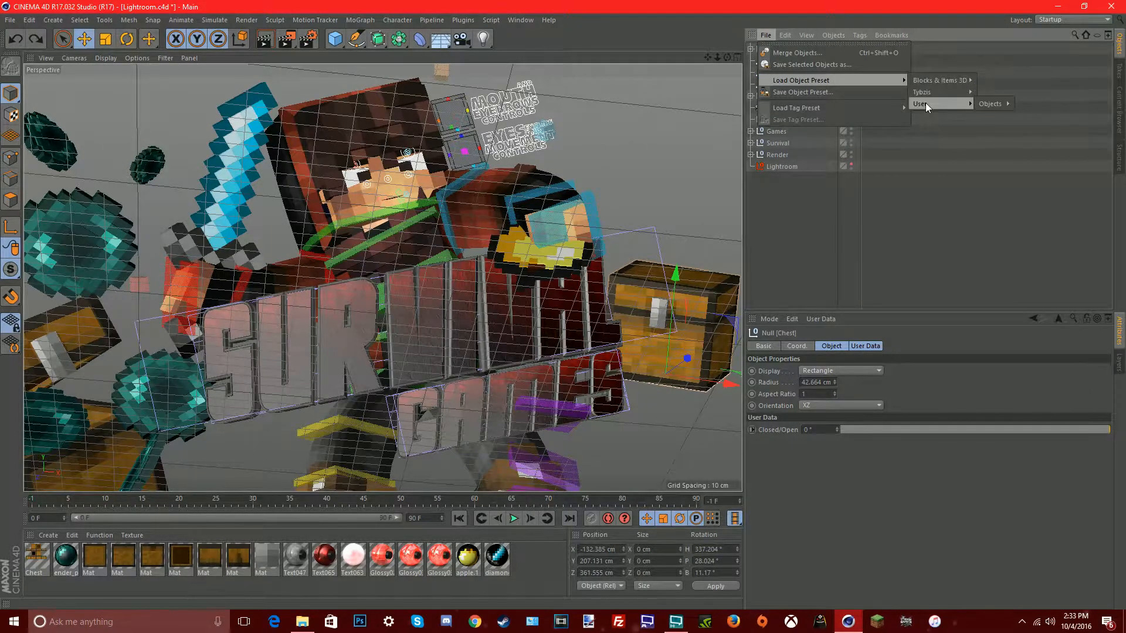
mouse_move(990, 103)
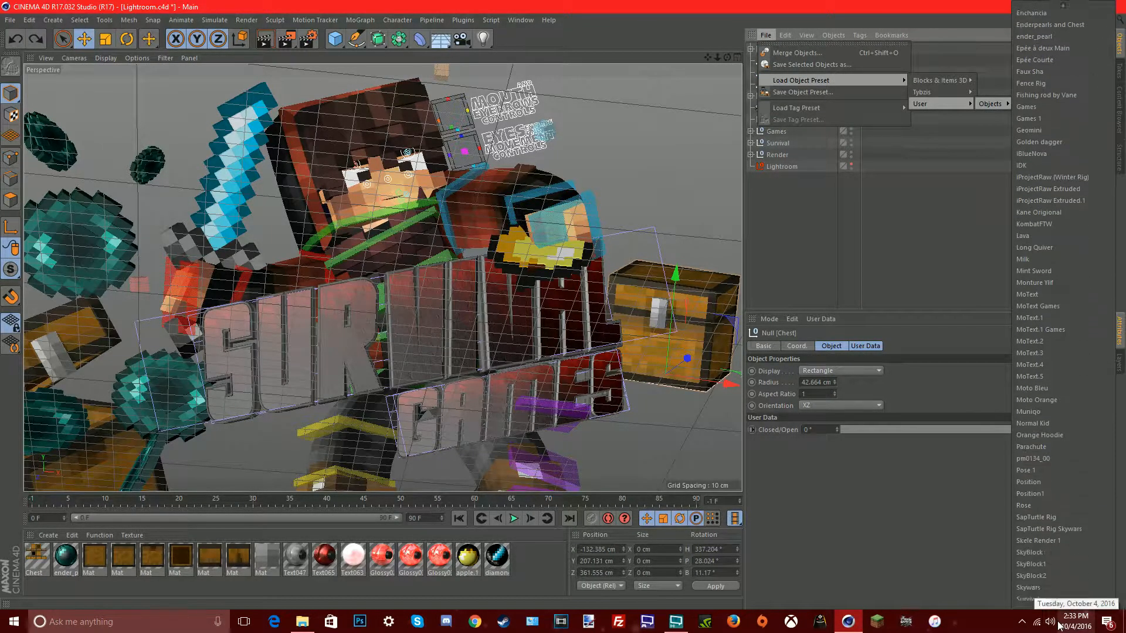
click(1050, 408)
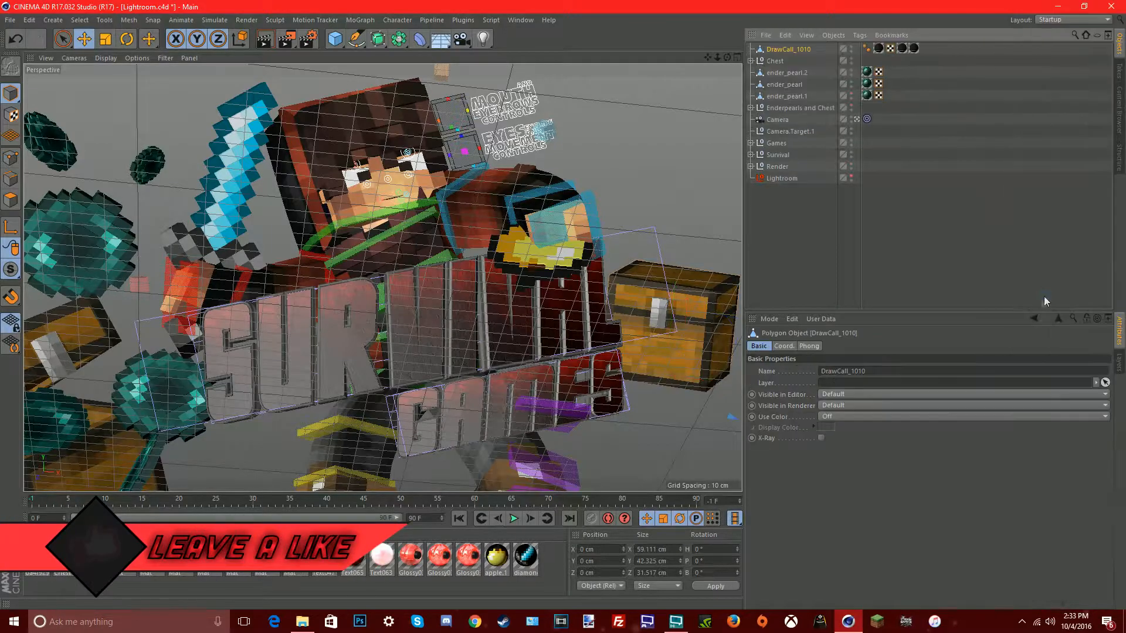
- Move the parachute into the camera frame so that it sits directly above the new chest
drag(550, 200, 197, 67)
drag(561, 244, 631, 141)
drag(545, 326, 673, 434)
drag(613, 182, 608, 68)
drag(638, 127, 634, 183)
drag(657, 464, 675, 445)
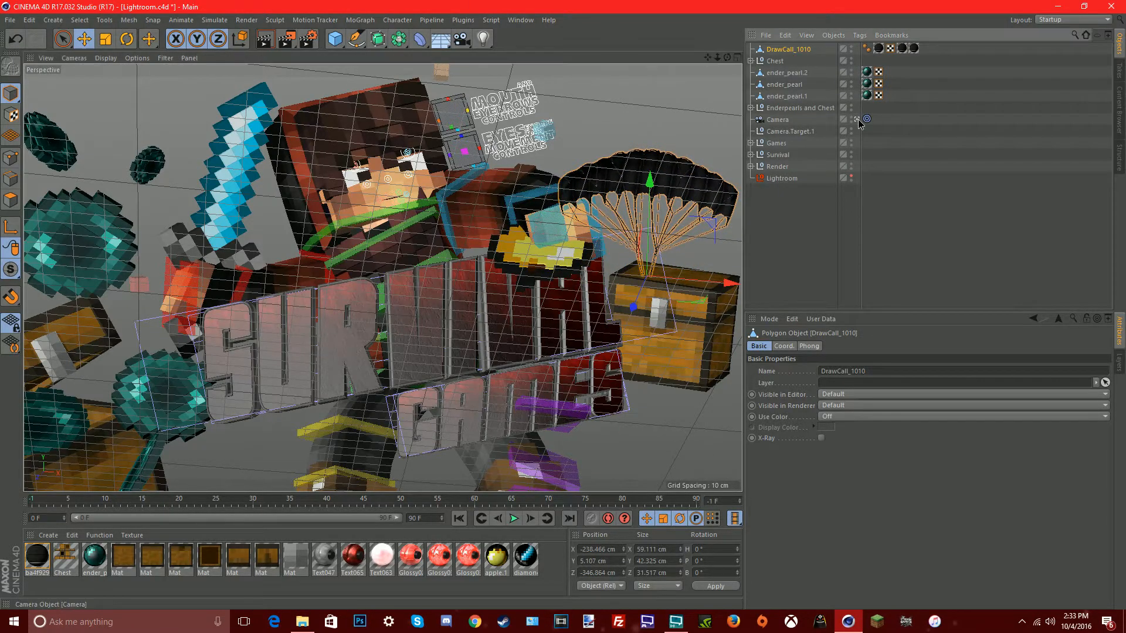
- Leave the camera view and move the parachute closer to the character
click(857, 119)
drag(653, 304, 653, 305)
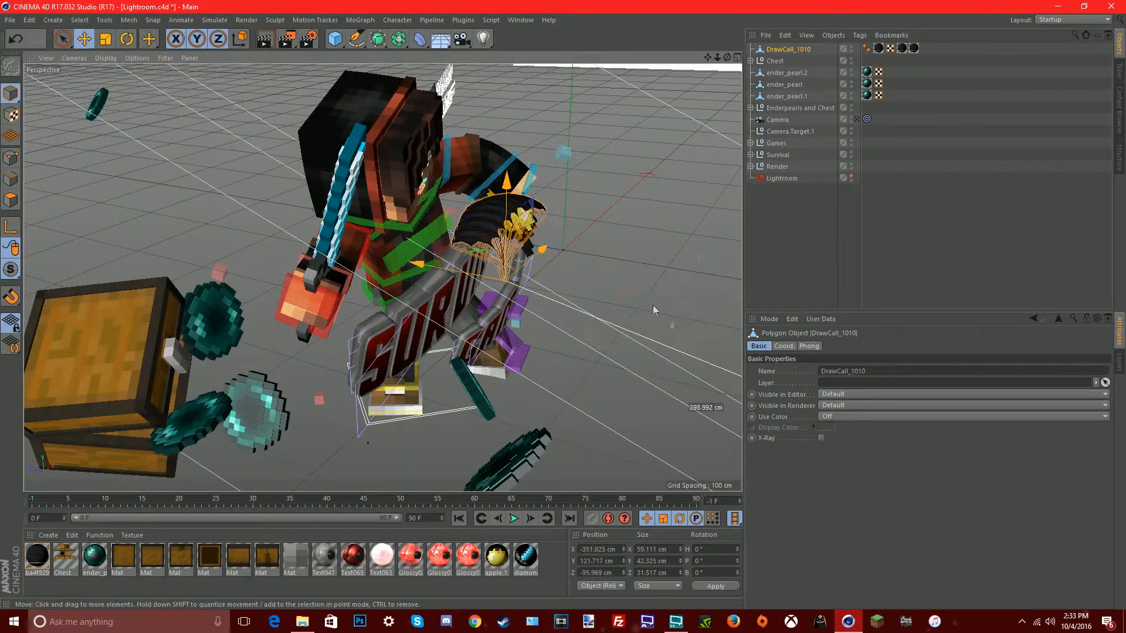
drag(582, 239, 574, 203)
- Bring the new chest closer to the character and, back in the camera view, place it beside the last letters of Survival
drag(727, 57, 699, 74)
click(775, 61)
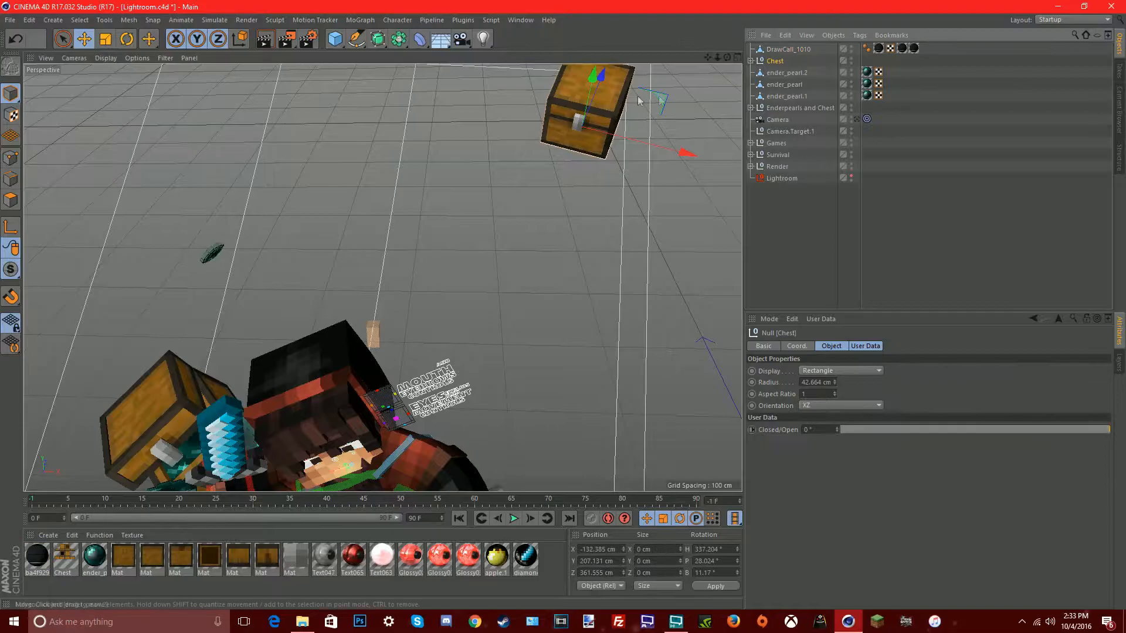
drag(598, 113, 636, 287)
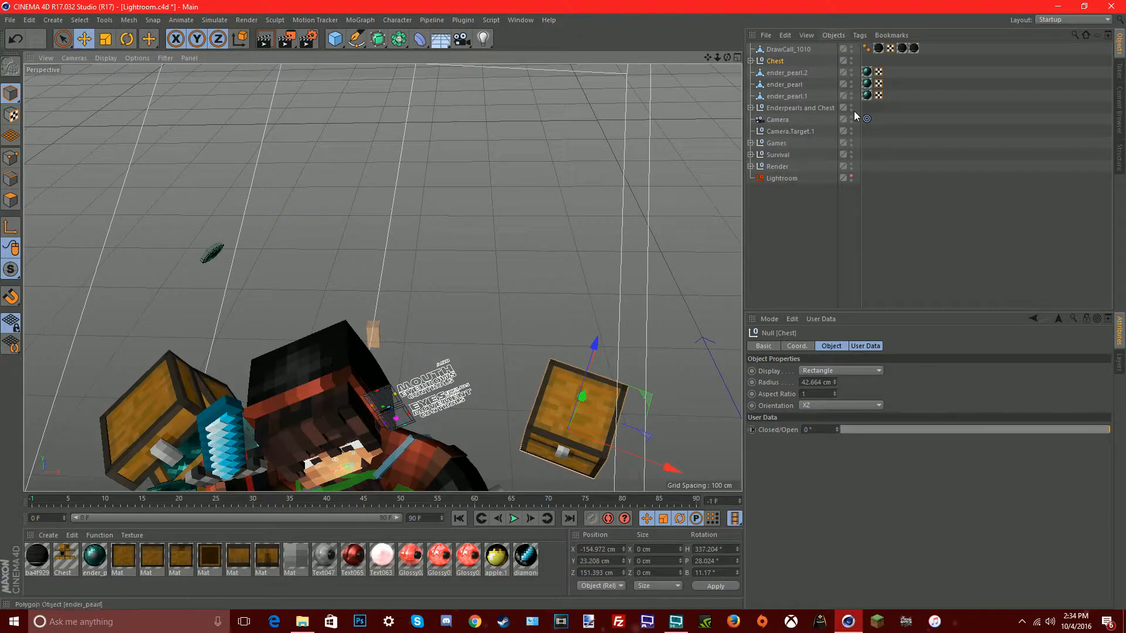
click(857, 118)
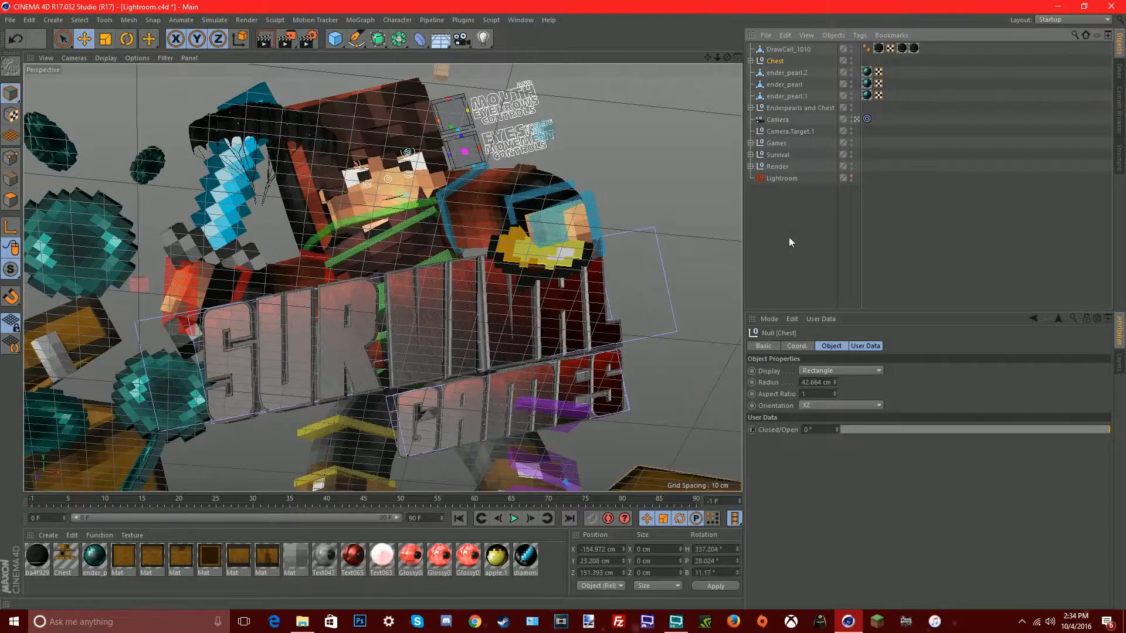
drag(688, 396, 682, 153)
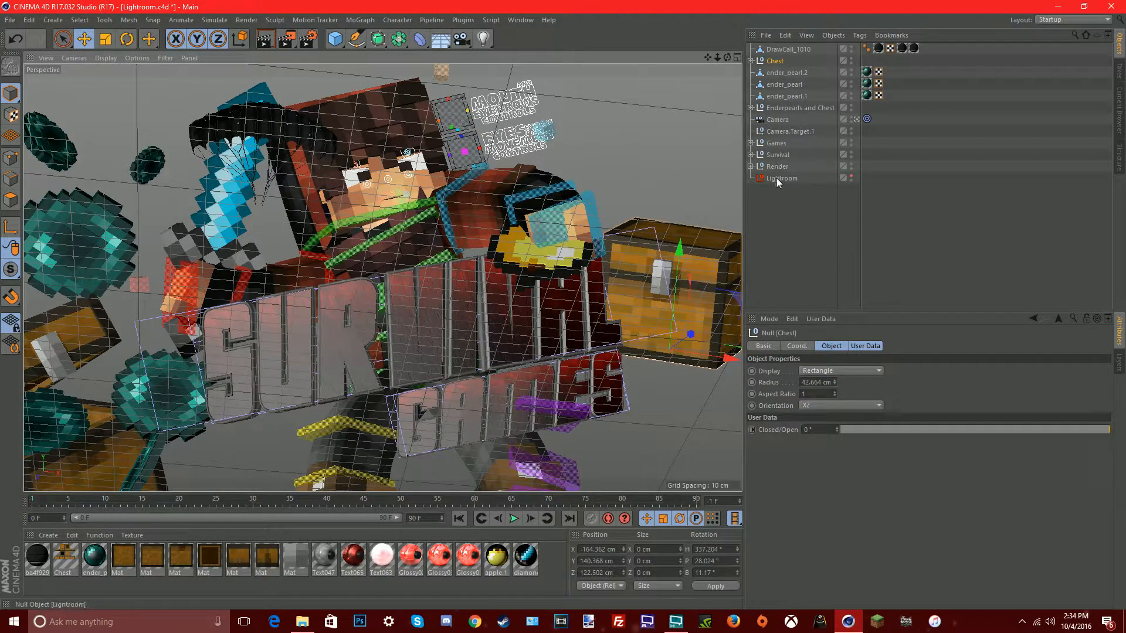
- Scale the parachute up to about 122.5 cm wide and move it above the chest beside Survival
click(773, 50)
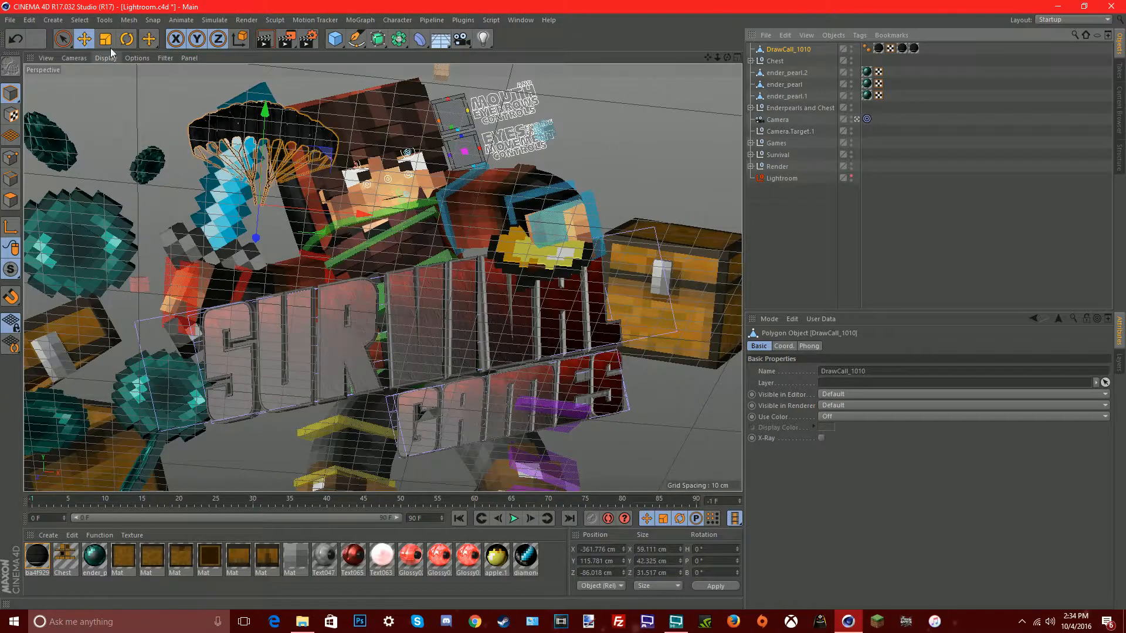
click(106, 40)
drag(308, 135, 421, 130)
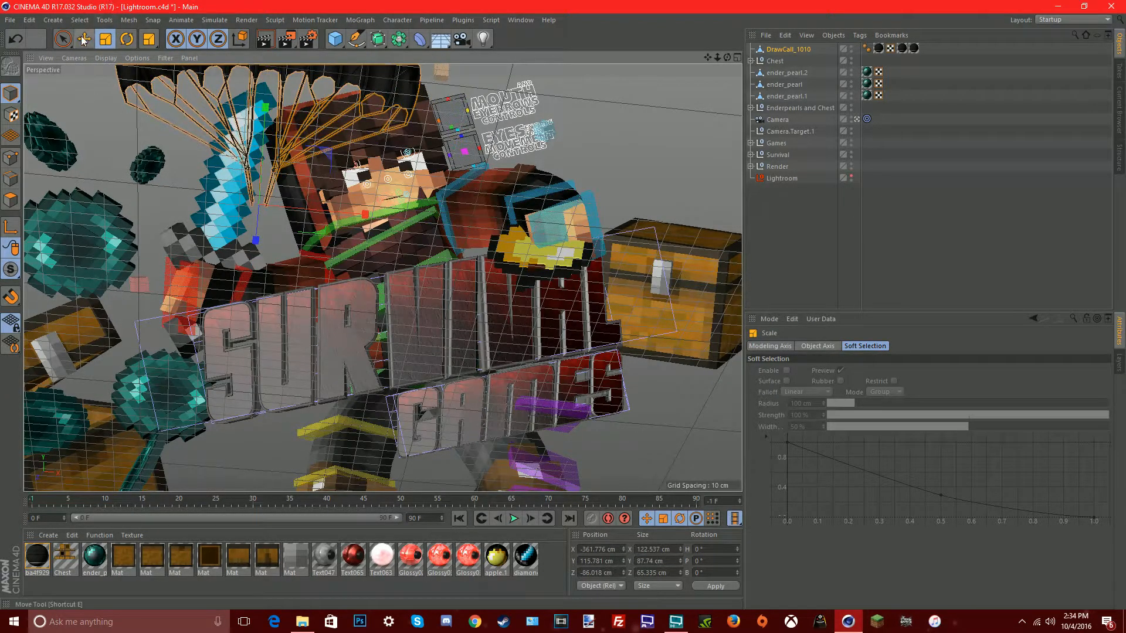
drag(212, 123, 643, 219)
mouse_move(655, 301)
mouse_down()
mouse_move(665, 278)
mouse_move(641, 372)
mouse_move(633, 363)
mouse_move(667, 286)
mouse_up()
drag(675, 193, 677, 152)
drag(680, 237, 638, 245)
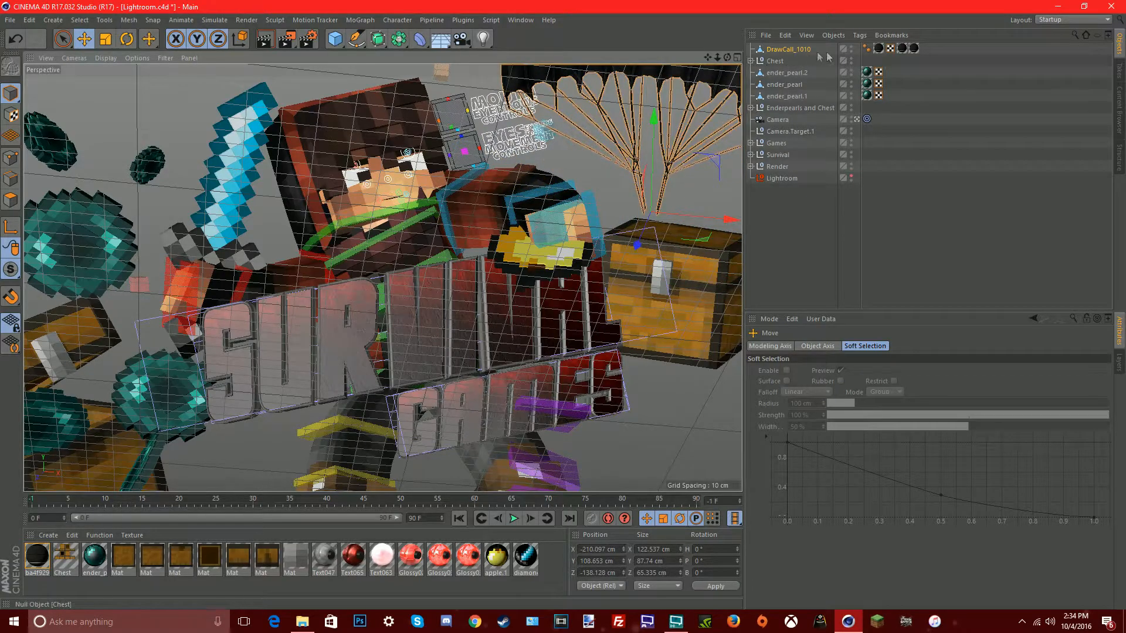
- Leave the camera view and line the parachute up with the chest behind the character
click(856, 119)
drag(543, 353, 583, 17)
drag(657, 142, 560, 319)
key(r)
drag(521, 206, 529, 356)
key(ctrl+z)
key(ctrl+z)
key(ctrl+z)
key(ctrl+z)
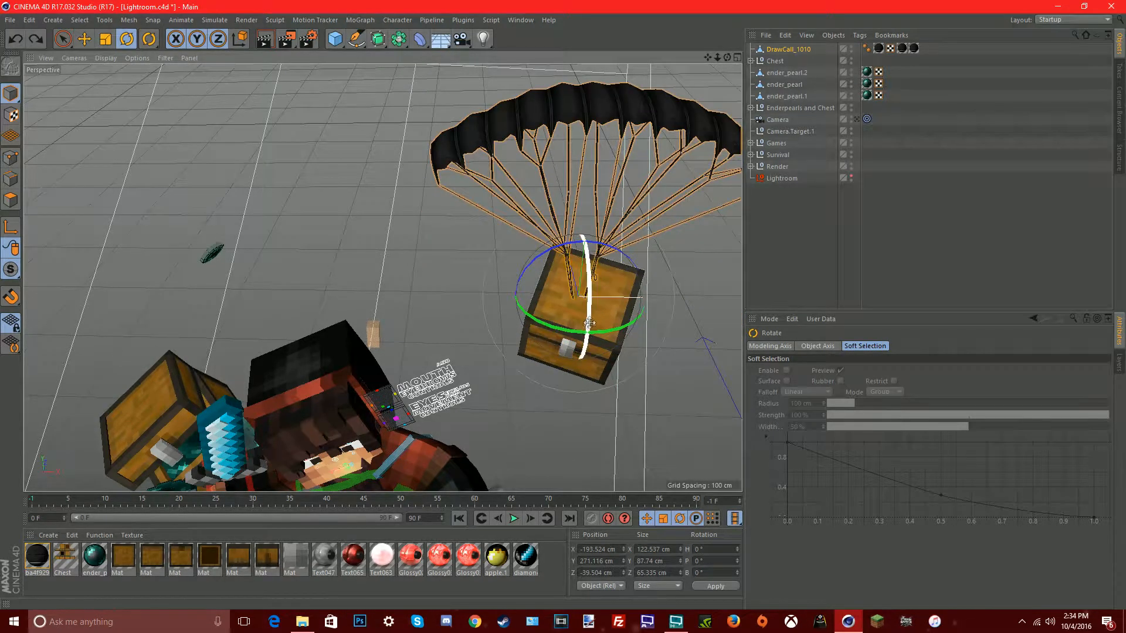
- Rotate the parachute to match the chest's tilt, about -18° heading and 10° bank, and lower its cords onto the chest
drag(590, 322, 502, 318)
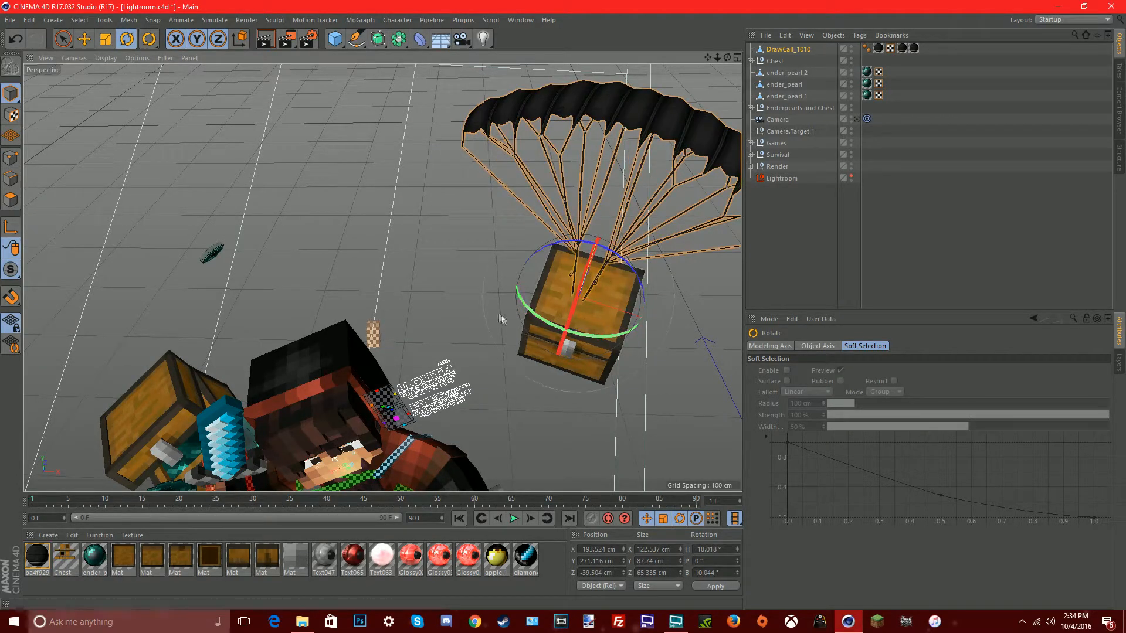
click(85, 39)
drag(609, 222, 665, 154)
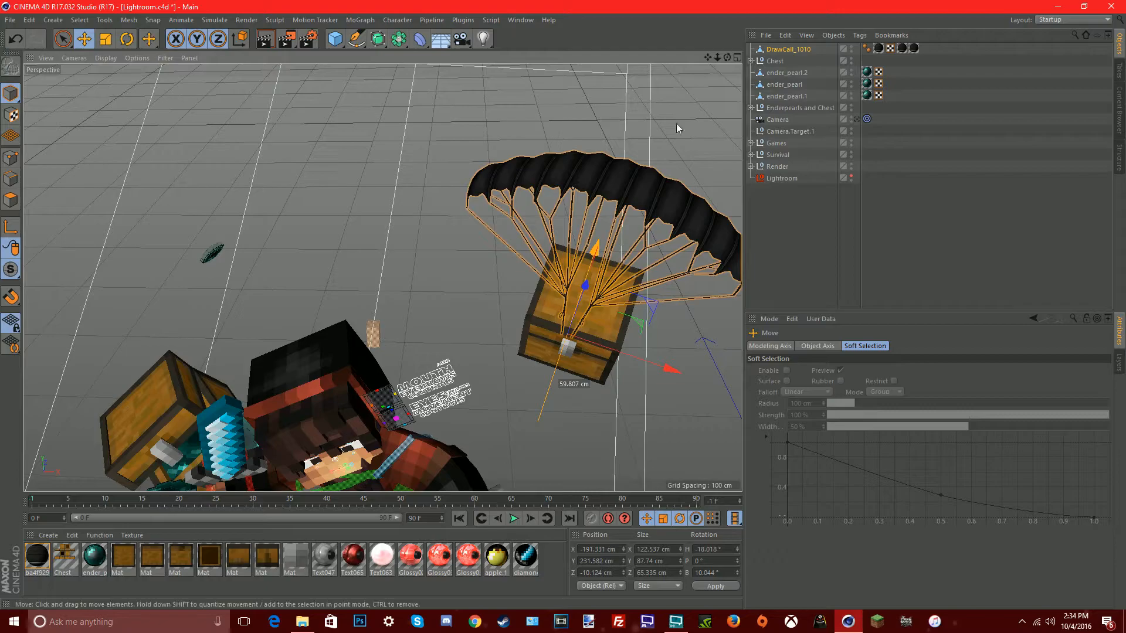
- Scale the parachute up to 150% around the chest and return to the camera view
drag(727, 57, 437, 160)
click(105, 40)
drag(495, 132, 552, 133)
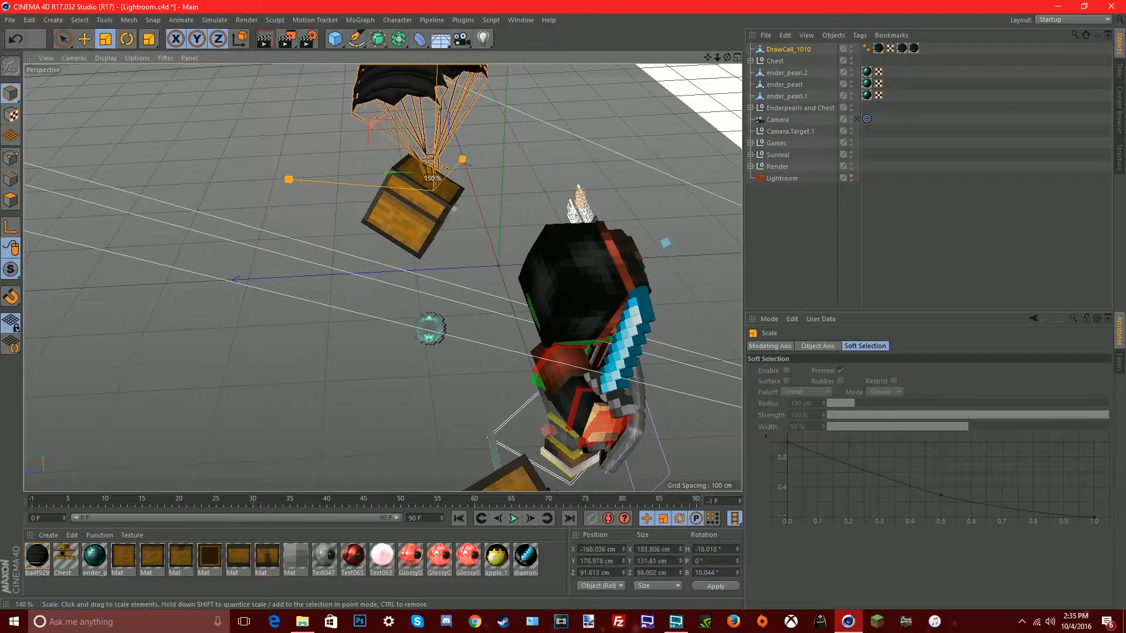
click(126, 39)
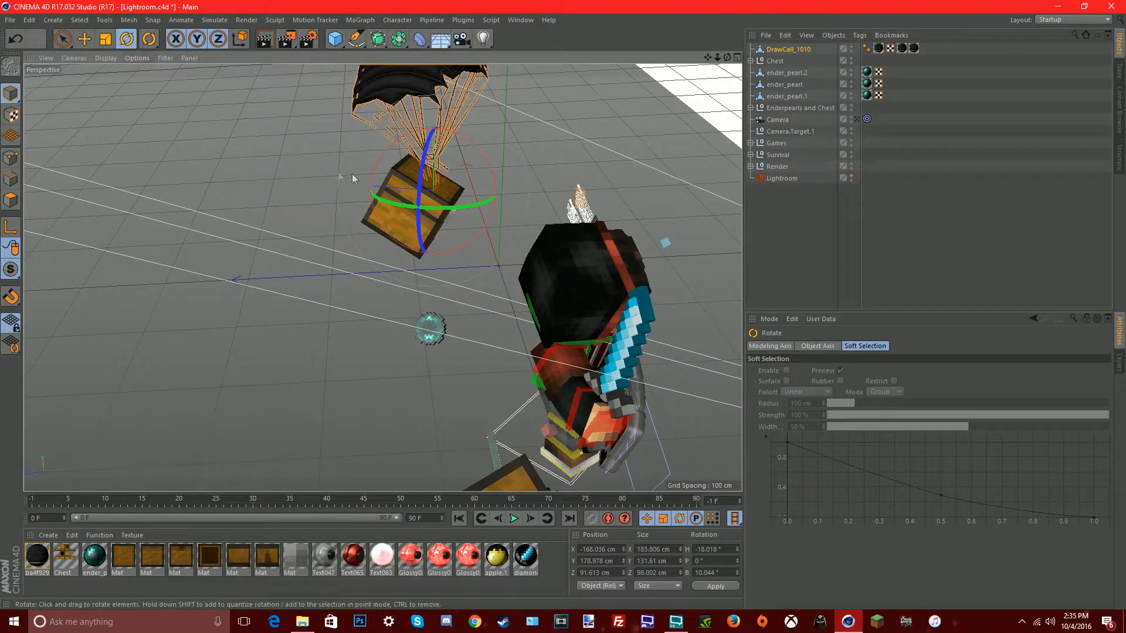
mouse_move(727, 58)
mouse_down()
mouse_move(568, 69)
mouse_move(554, 45)
mouse_move(731, 61)
mouse_move(536, 73)
mouse_move(730, 59)
mouse_up()
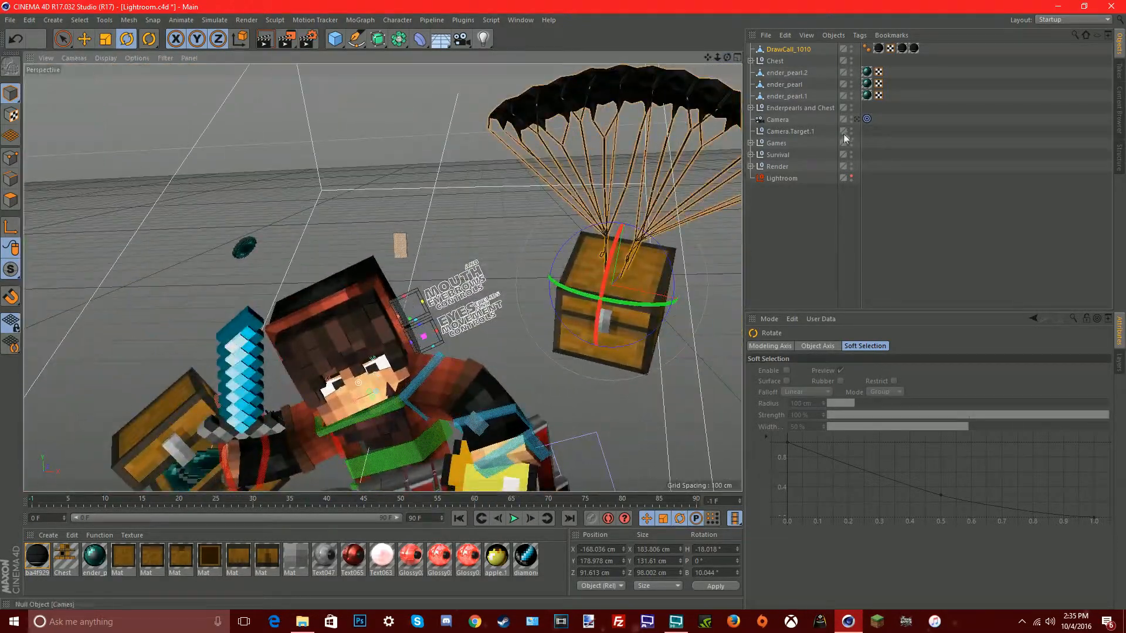
click(857, 119)
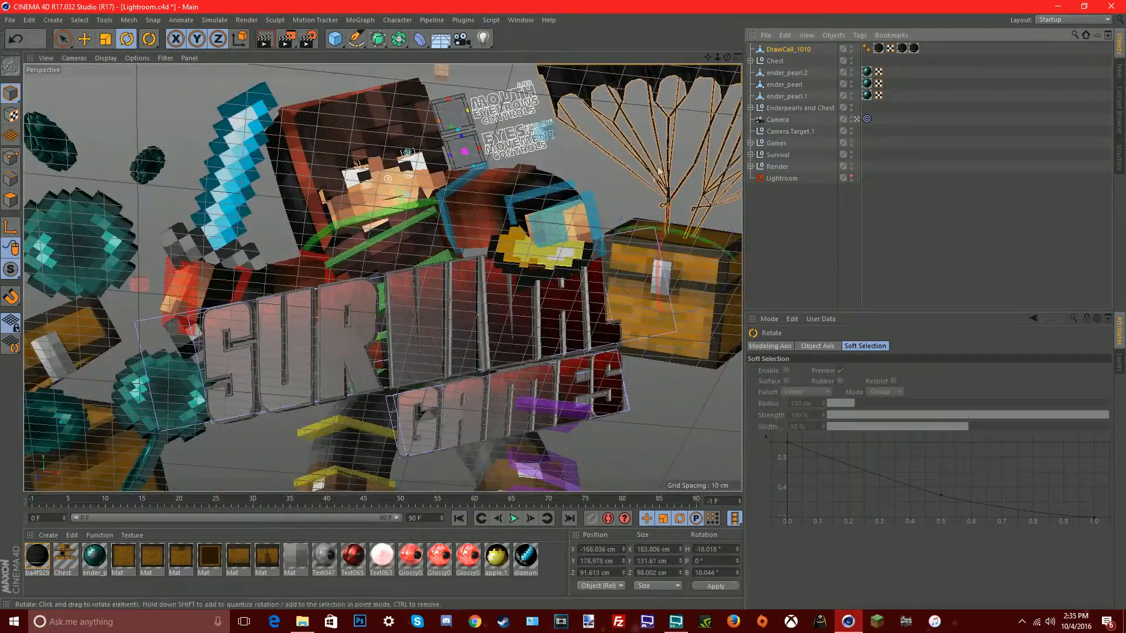
- Move the chest and parachute together farther from the camera so both fit in frame beside the golden apple
ctrl+click(776, 62)
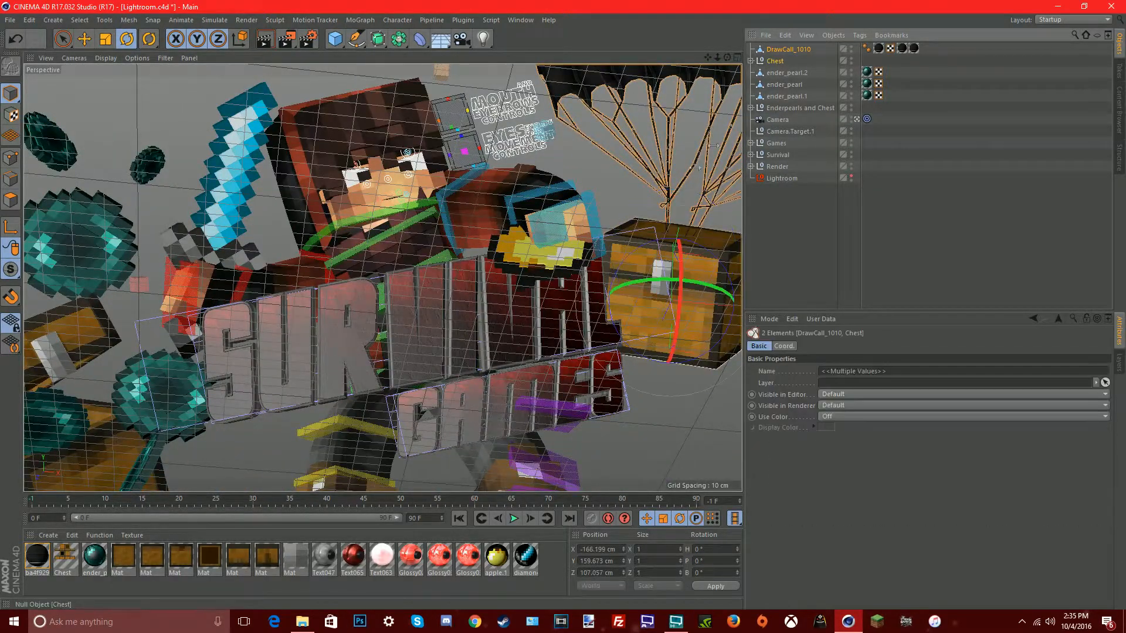
click(86, 45)
drag(659, 311, 642, 257)
drag(579, 394, 663, 129)
drag(640, 213, 694, 335)
drag(664, 235, 620, 302)
drag(651, 143, 626, 513)
drag(545, 439, 657, 205)
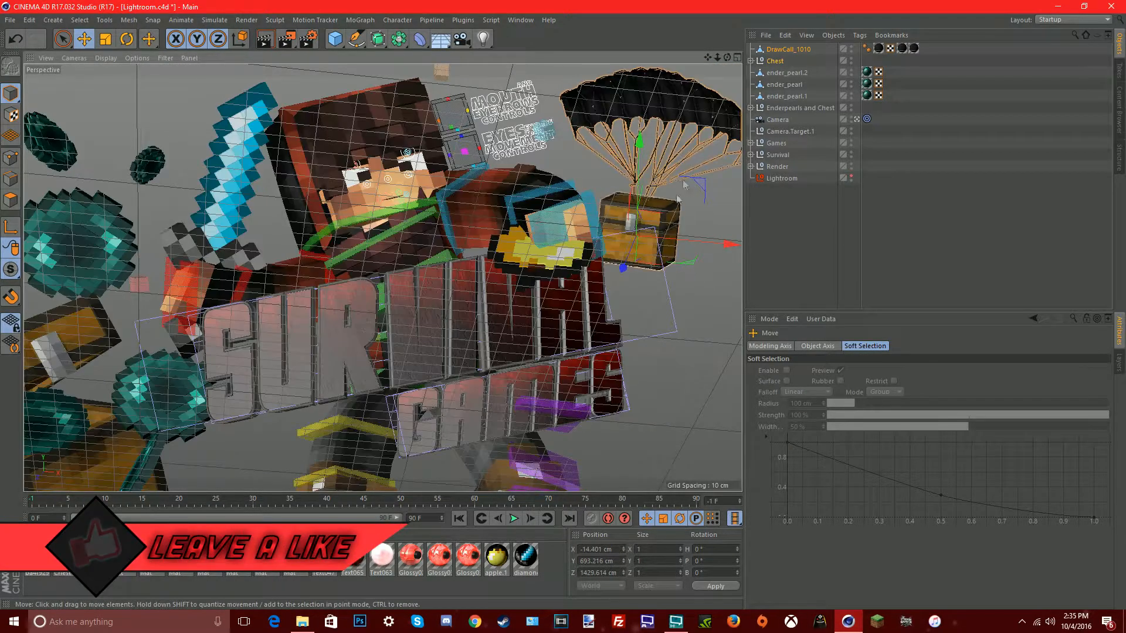
- Duplicate the chest and parachute, then place and tilt the copy below the end of Games
key(ctrl+c)
key(ctrl+v)
drag(645, 229, 717, 451)
key(r)
click(82, 39)
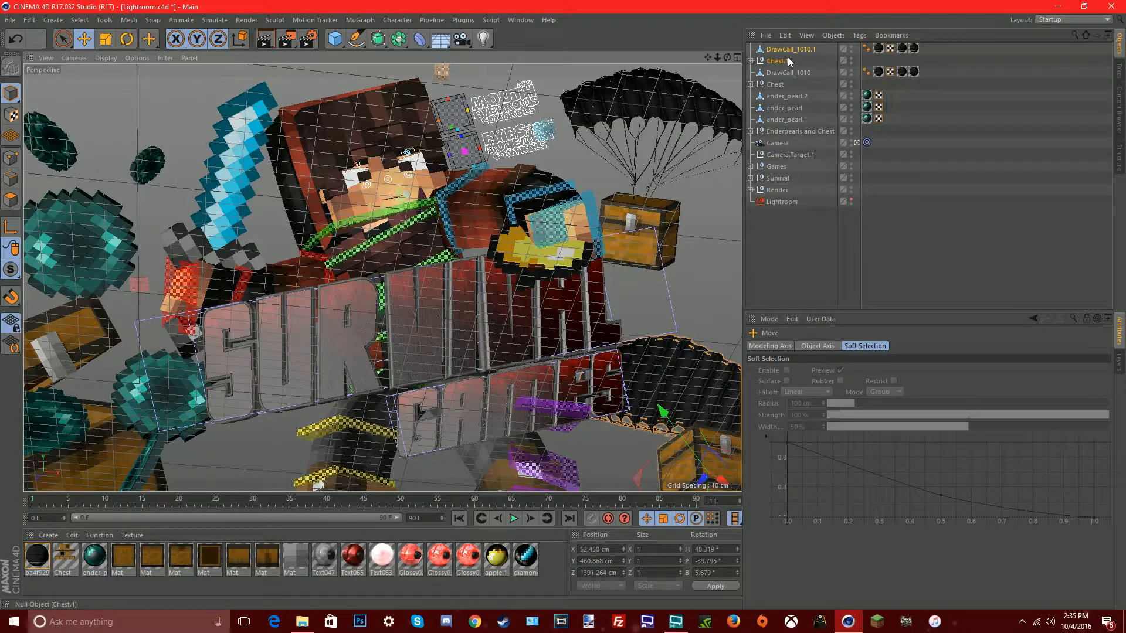
- Paste another chest and parachute, bring the pair in behind the golden apple and rotate it
key(ctrl+v)
drag(698, 466, 687, 97)
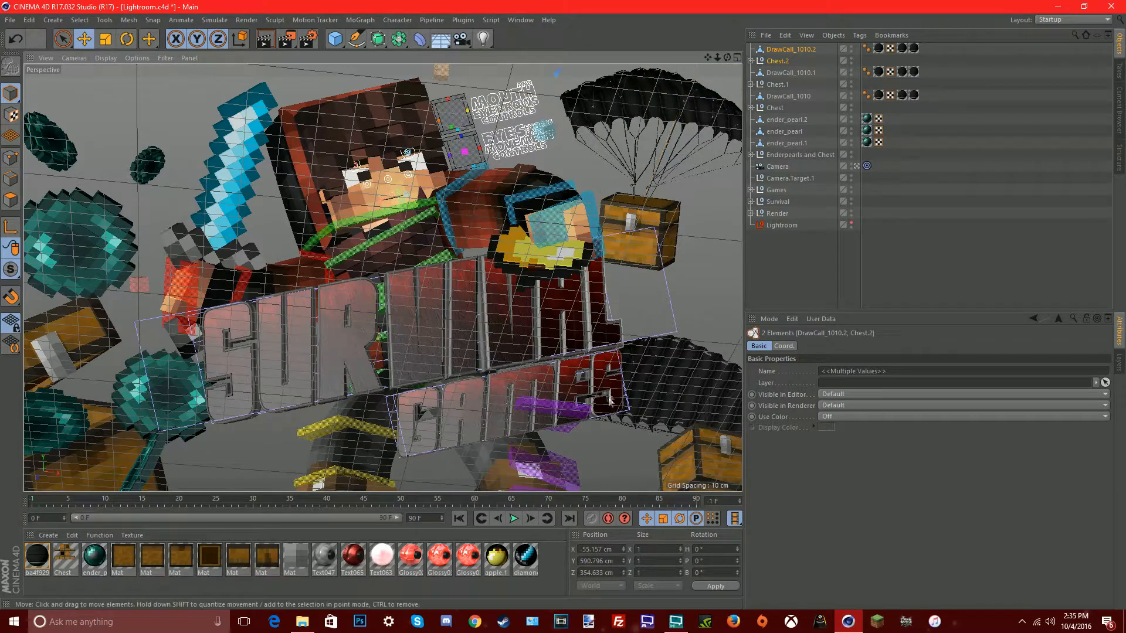
drag(673, 220, 643, 165)
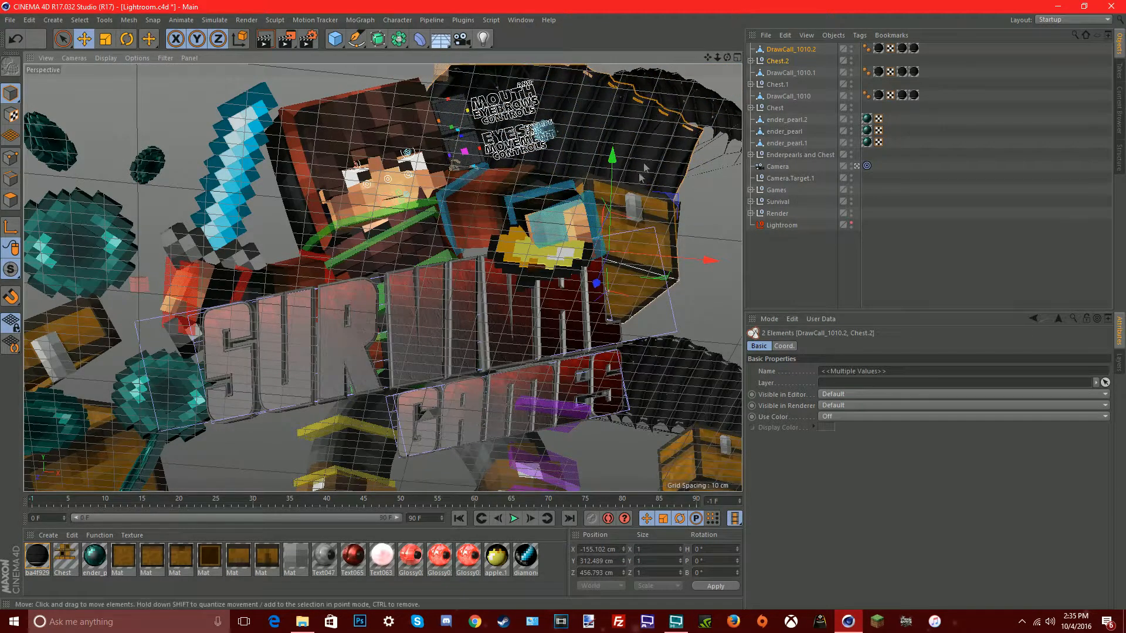
click(126, 38)
drag(580, 288, 546, 308)
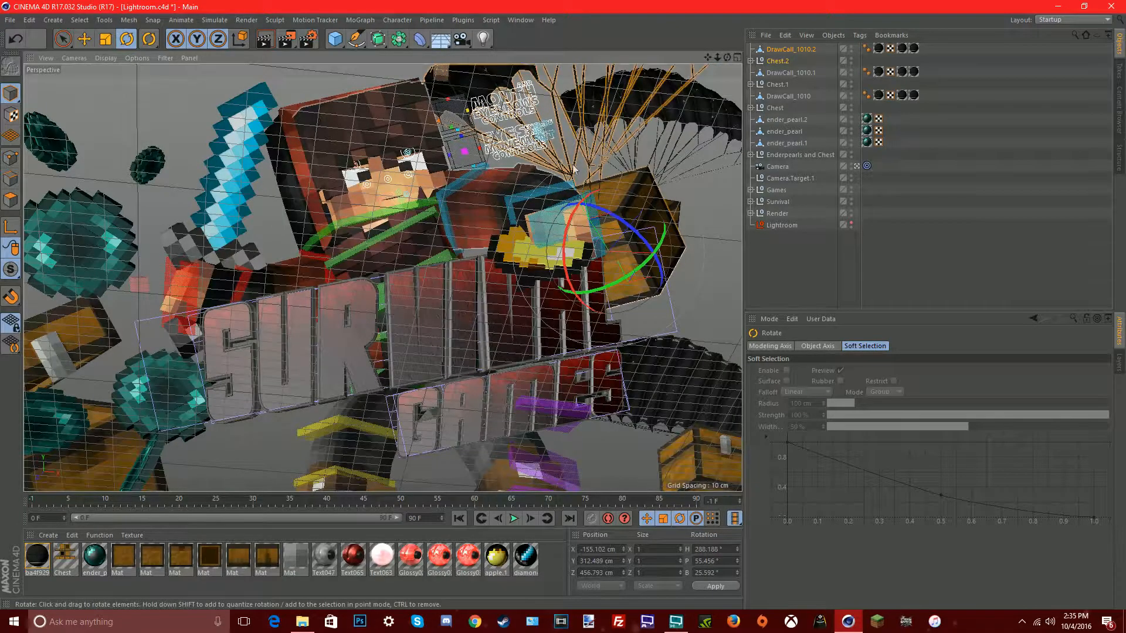
drag(629, 220, 606, 205)
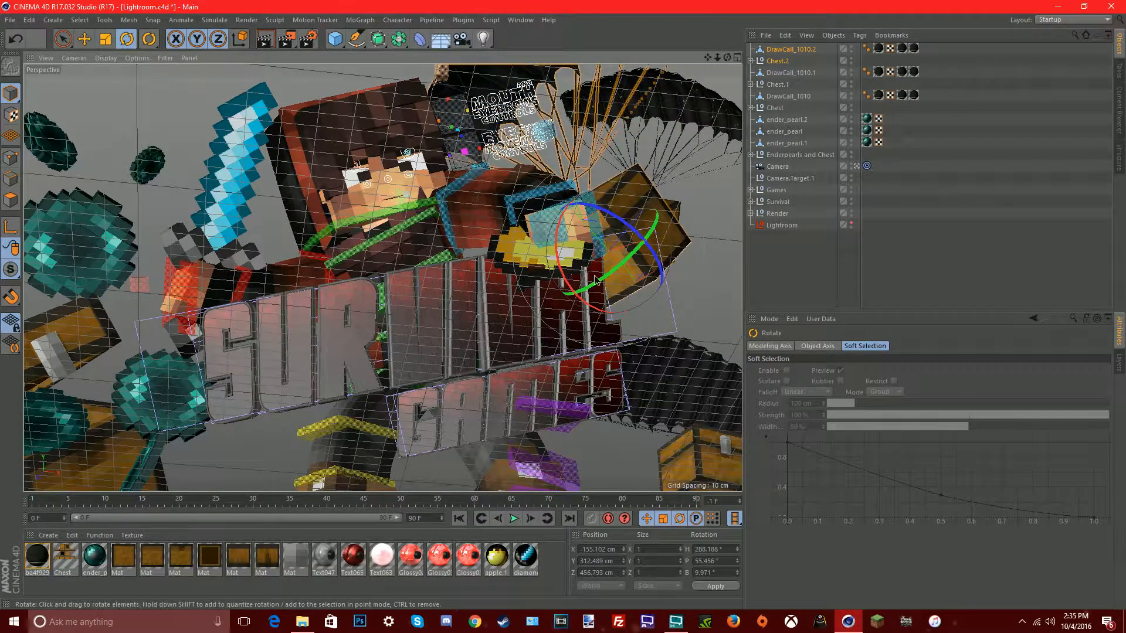
drag(564, 279, 570, 294)
- Turn the newest chest and parachute so the latch faces the camera, and place them at the frame edge beside Survival
click(85, 39)
drag(599, 206, 521, 548)
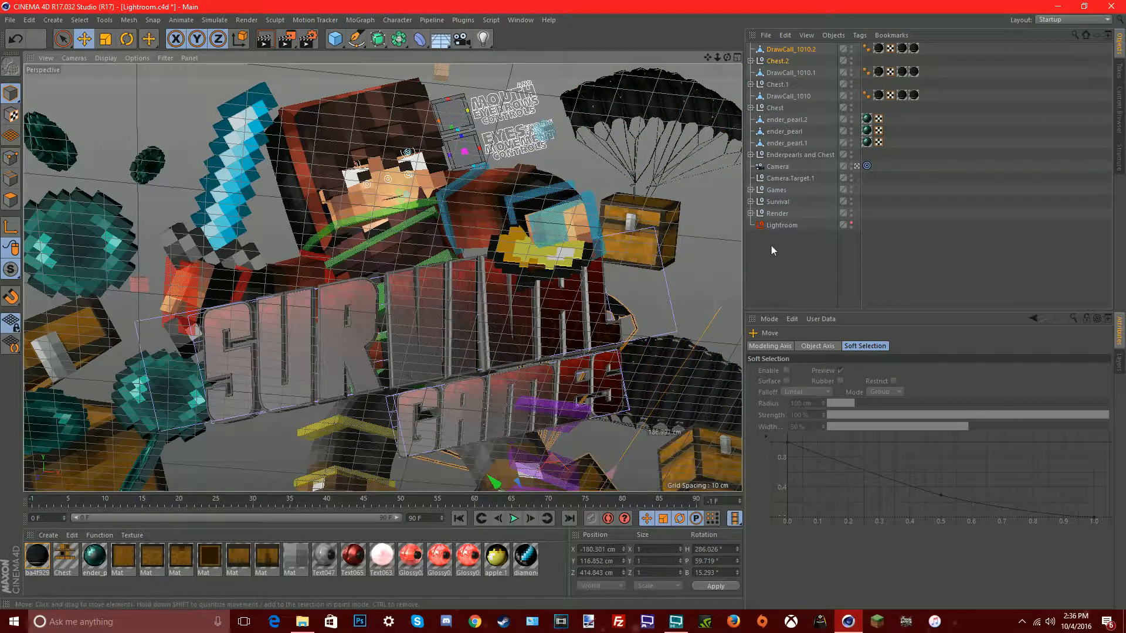
drag(577, 463, 677, 289)
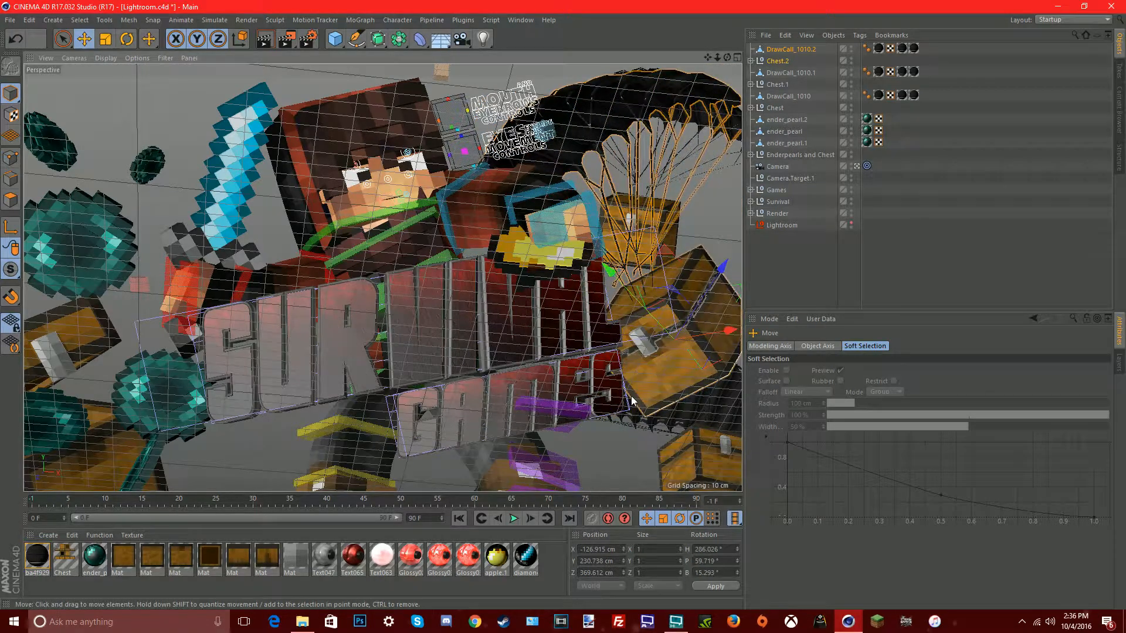
click(130, 44)
drag(658, 346, 659, 290)
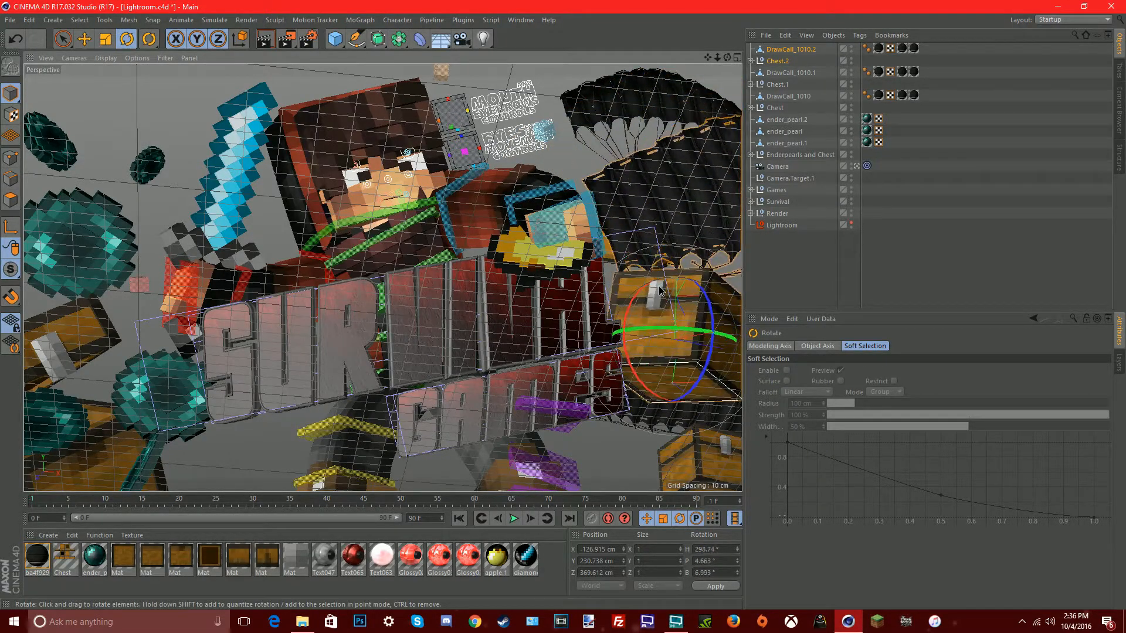
click(93, 40)
drag(657, 324, 716, 287)
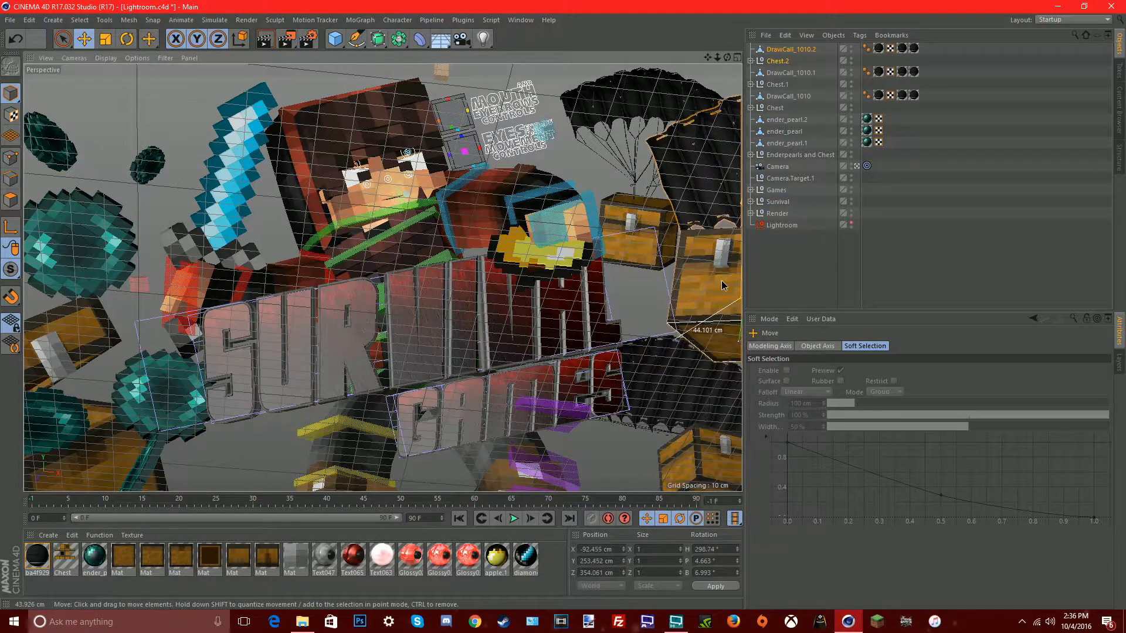
- Move the original chest and its parachute closer to the character, behind the golden apple
click(786, 110)
click(781, 98)
drag(633, 236, 558, 219)
key(ctrl+z)
ctrl+click(777, 108)
- Shift the newest chest and parachute closer to Survival, and move the original pair nearer the character and slightly higher
click(781, 51)
ctrl+click(775, 63)
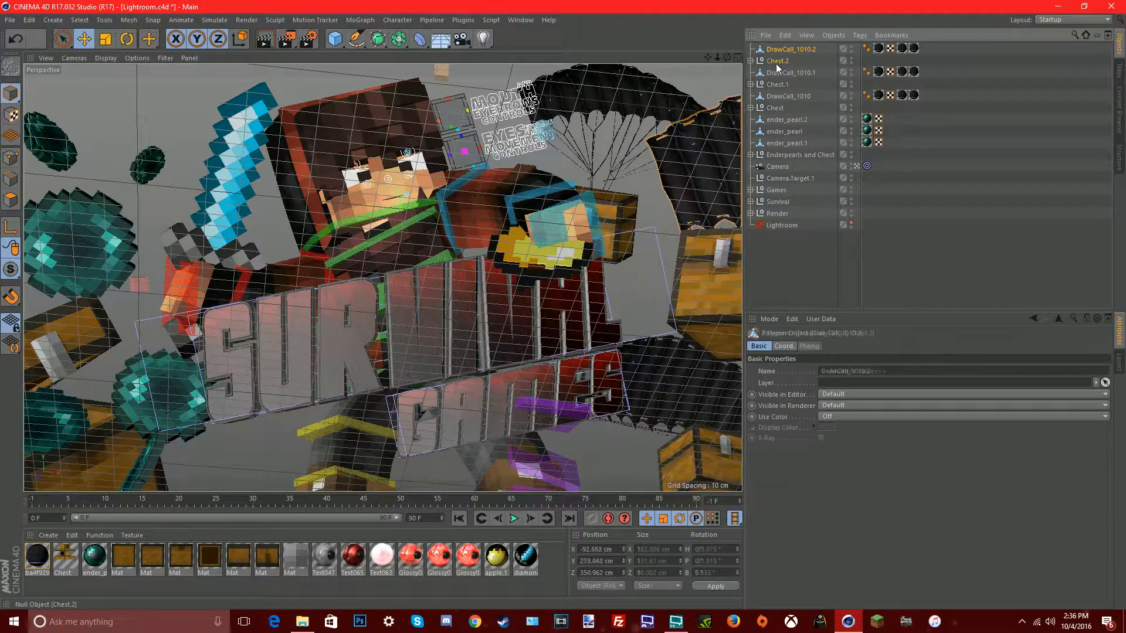
drag(692, 289, 666, 289)
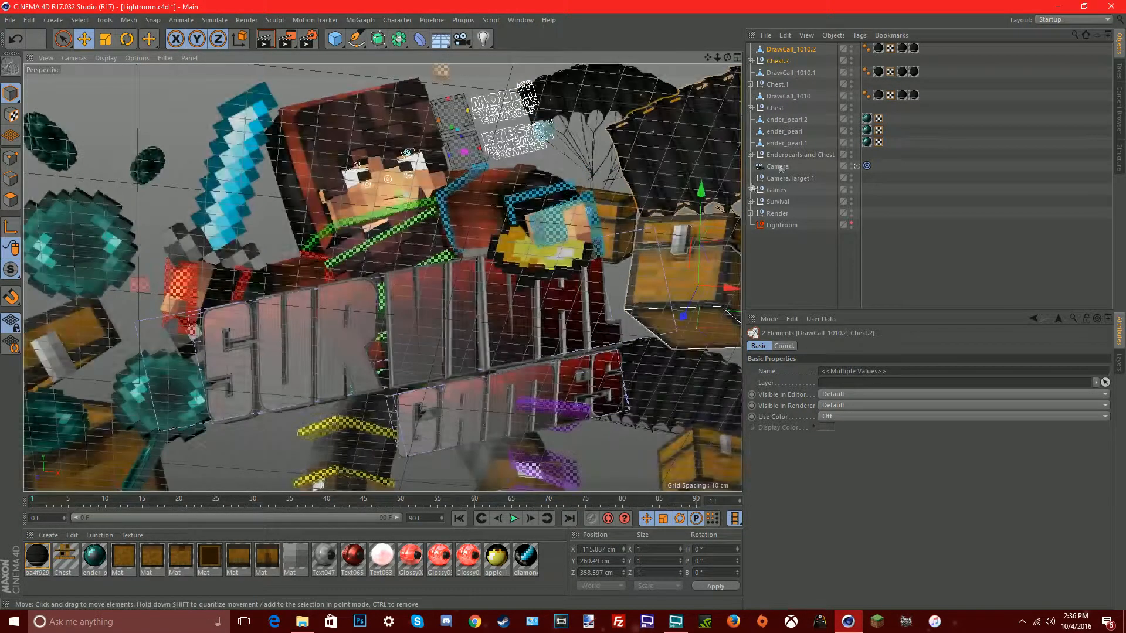
click(783, 96)
ctrl+click(777, 108)
mouse_move(578, 205)
mouse_down()
mouse_move(590, 161)
mouse_move(581, 188)
mouse_up()
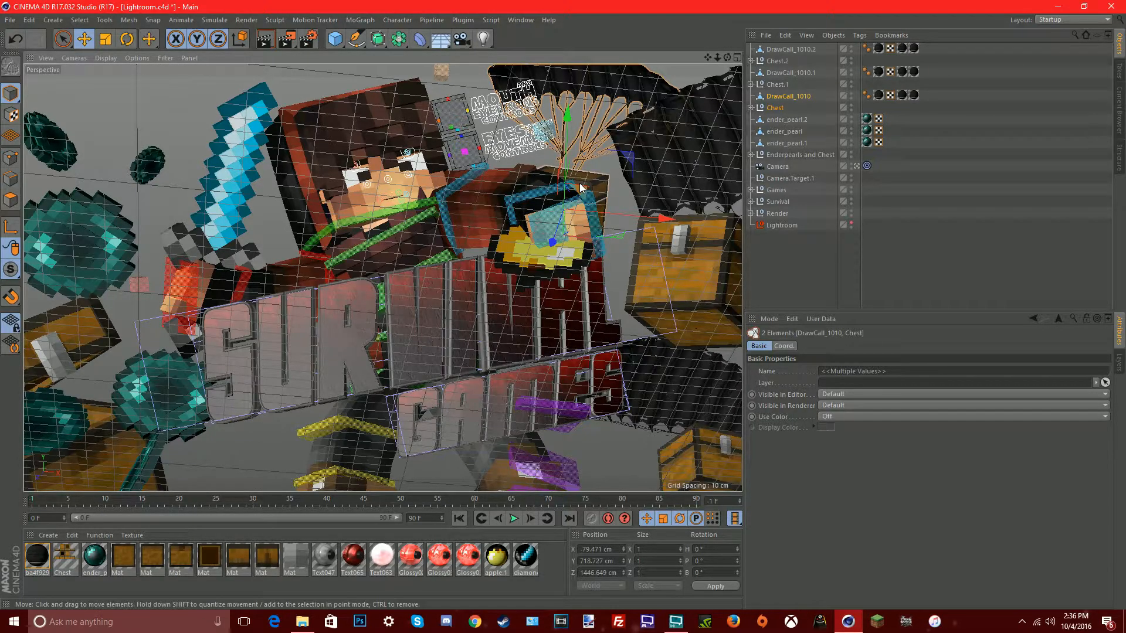
- Group the chests and their parachutes under one null and name it SD
right_click(811, 65)
click(817, 392)
double_click(773, 49)
text(SD)
key(Return)
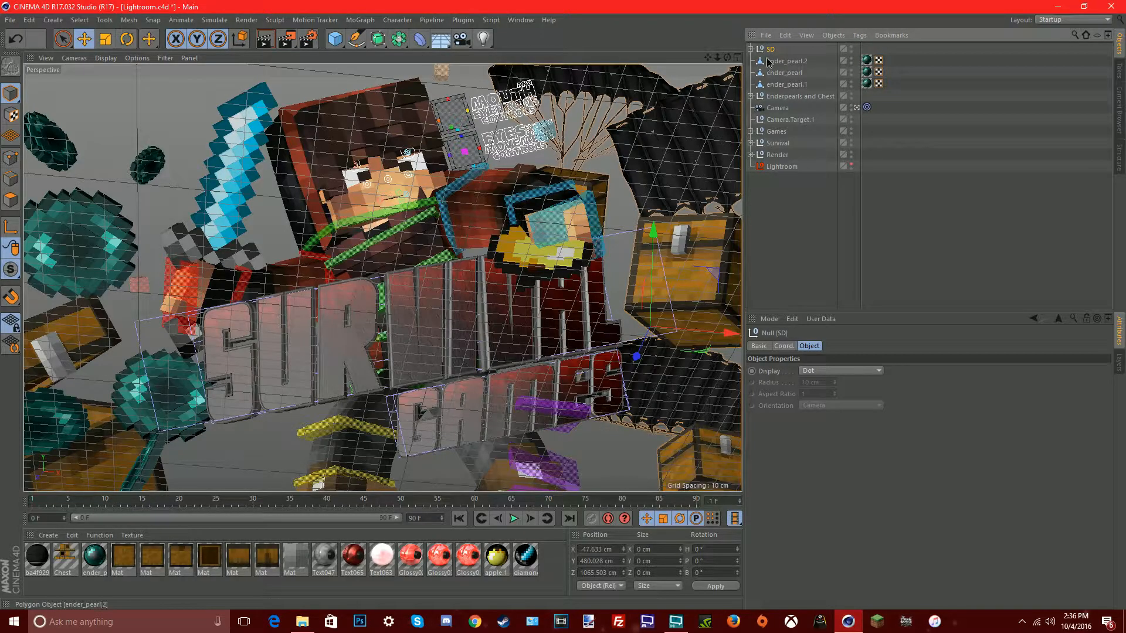
- Group the three loose ender pearls with Enderpearls and Chest, and name the group Chest W/ Epearls
click(769, 61)
shift+click(793, 94)
right_click(793, 93)
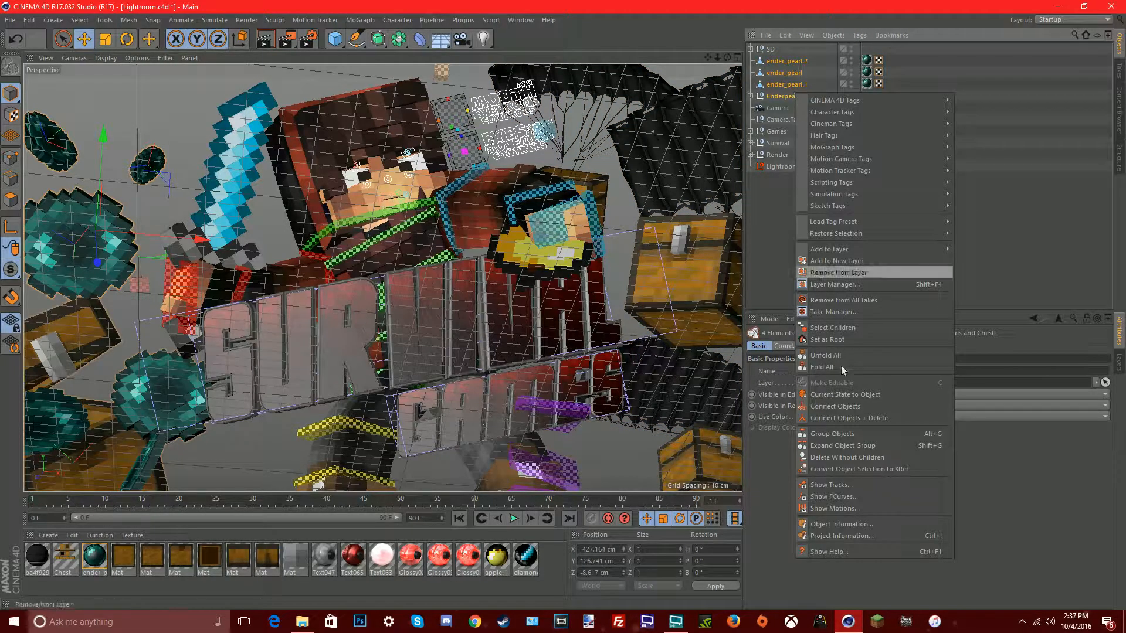
click(830, 433)
double_click(775, 60)
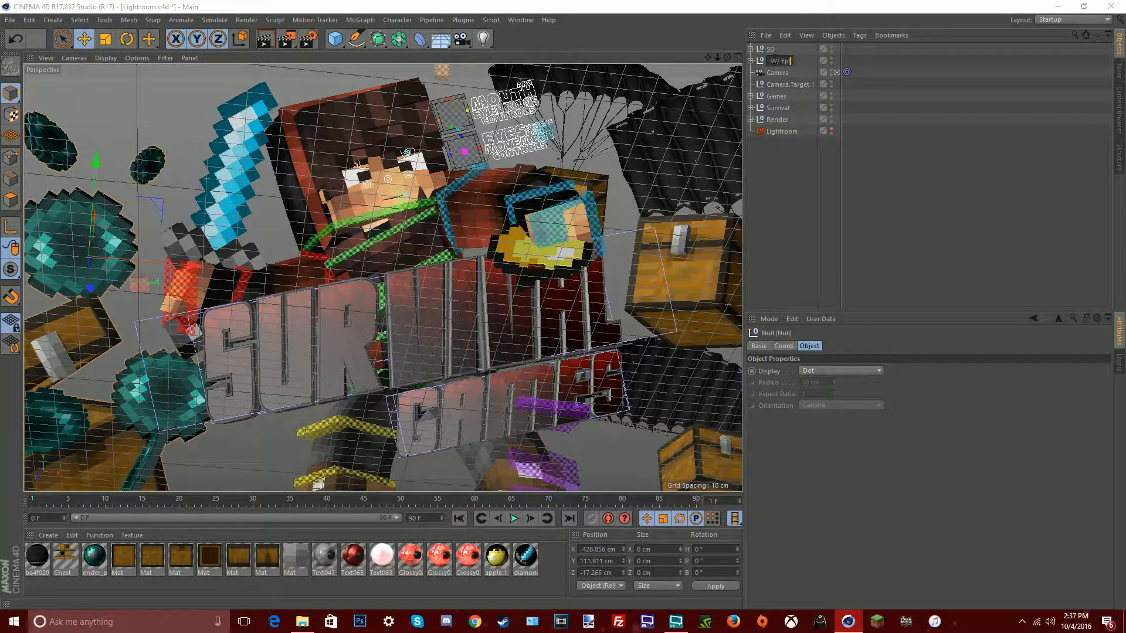
text(Chest W/ Epearls)
key(Return)
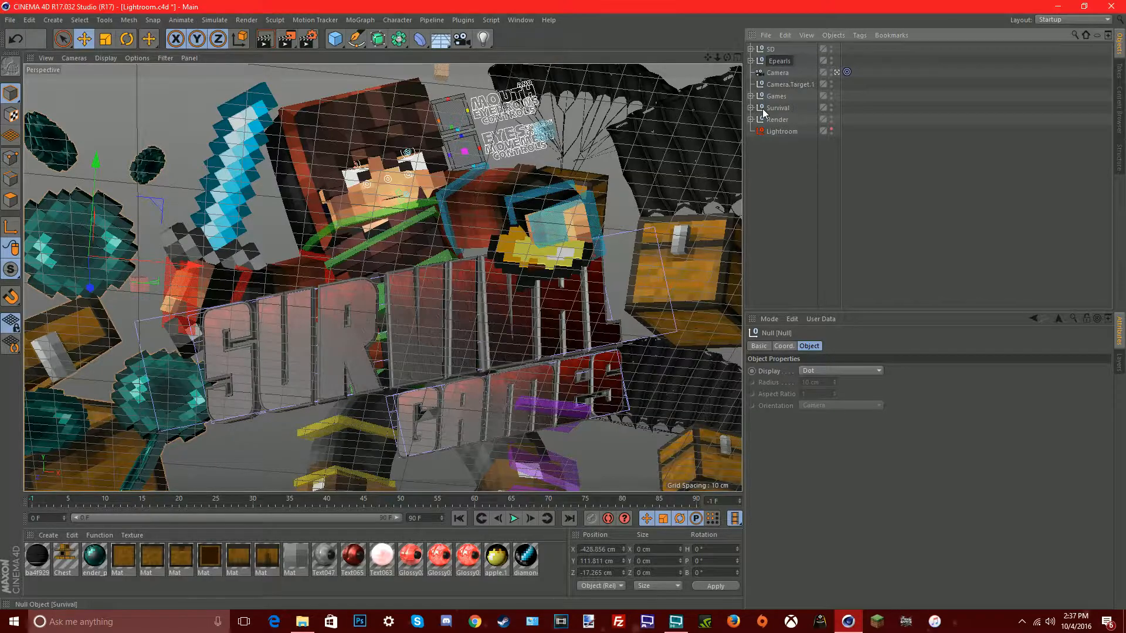
click(778, 163)
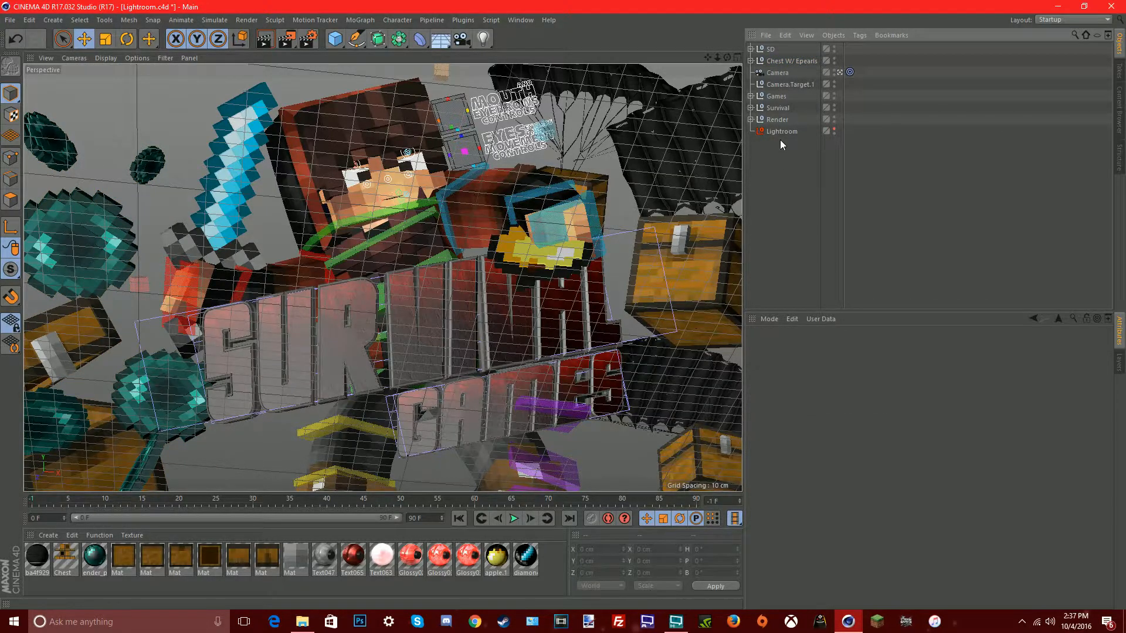